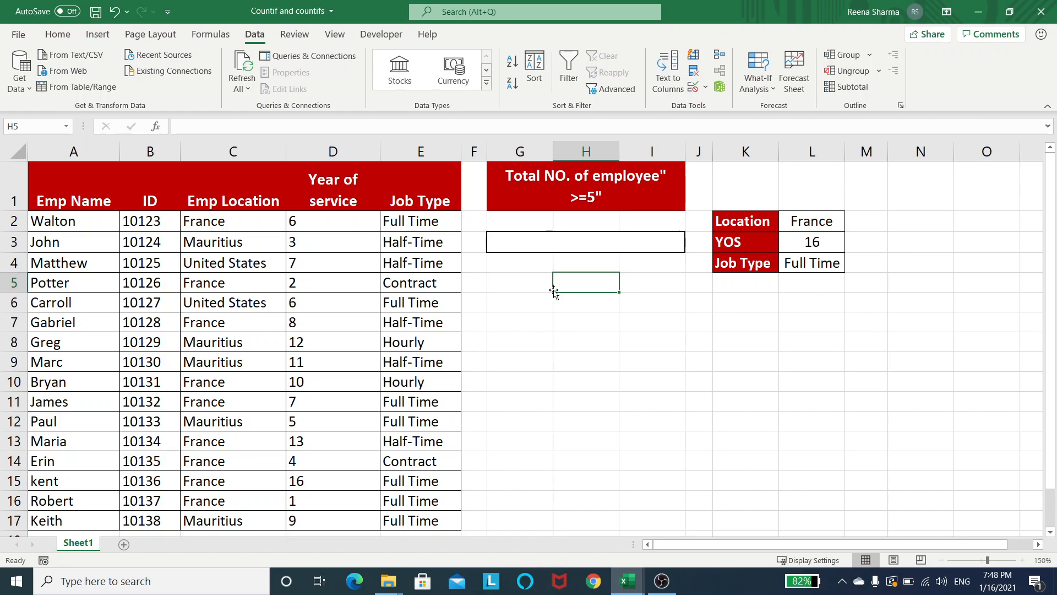
Examine the employee table's column headers and the heading for employees with at least 5 years of service
click(537, 309)
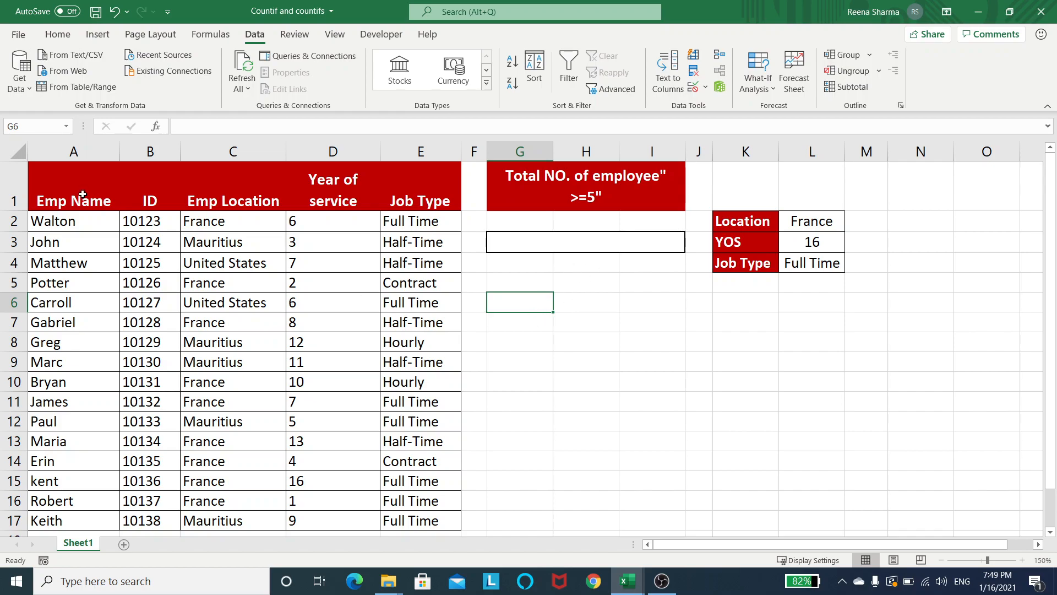
click(83, 194)
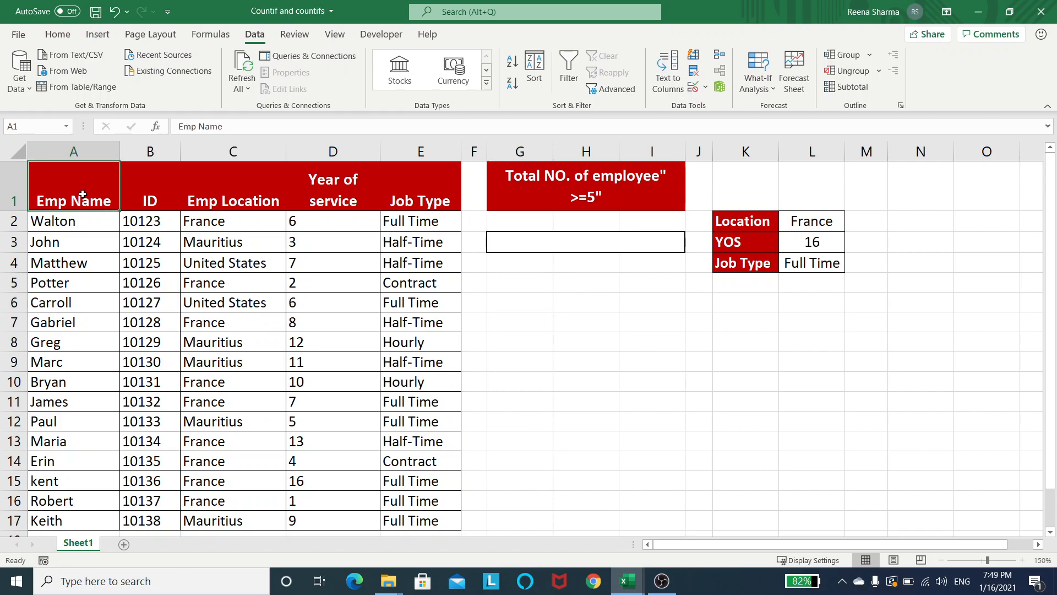
click(159, 177)
click(262, 193)
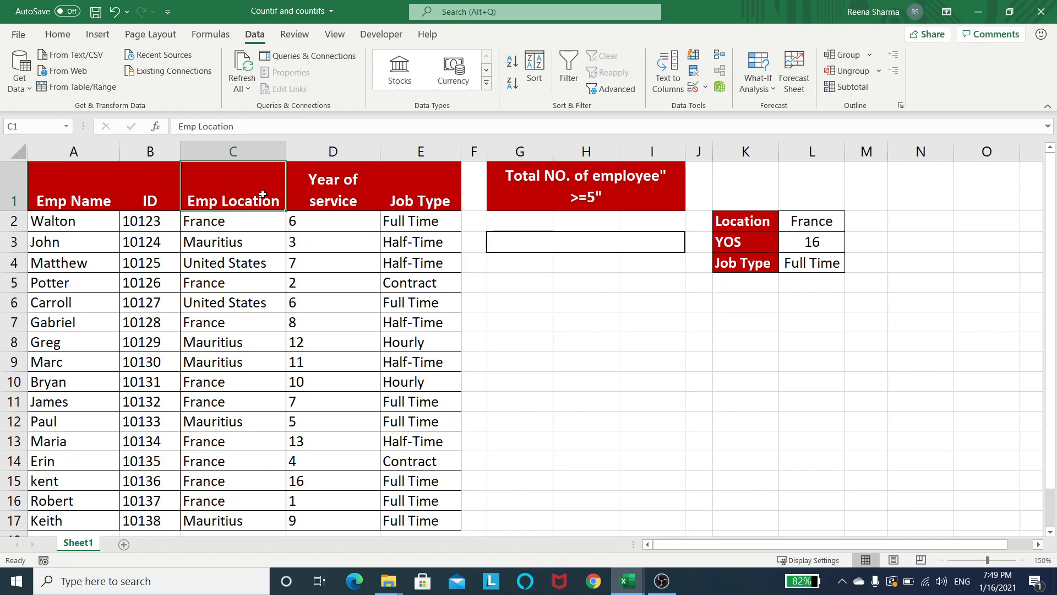
click(326, 193)
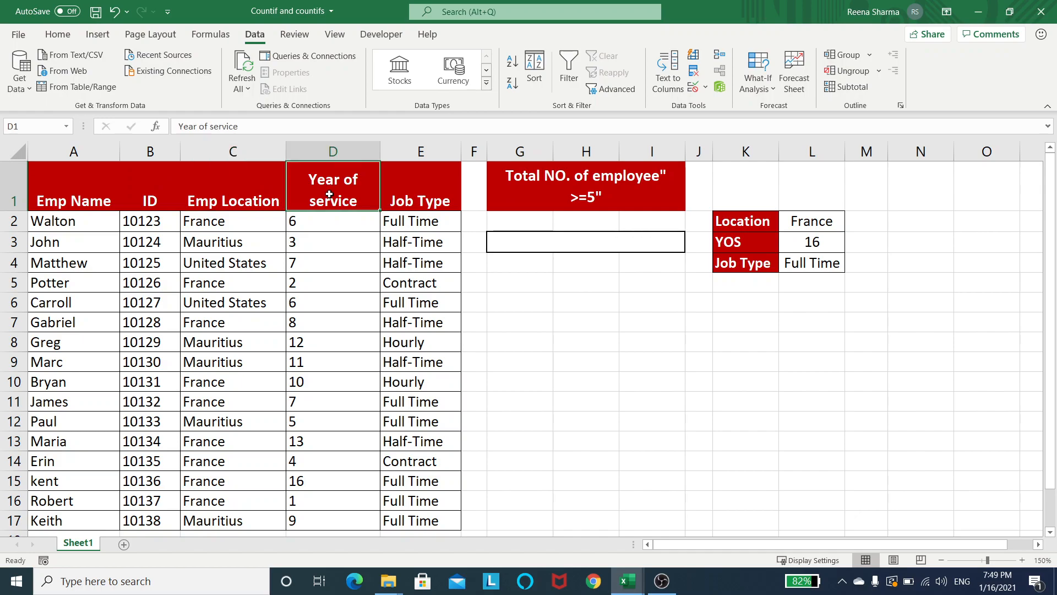
click(402, 192)
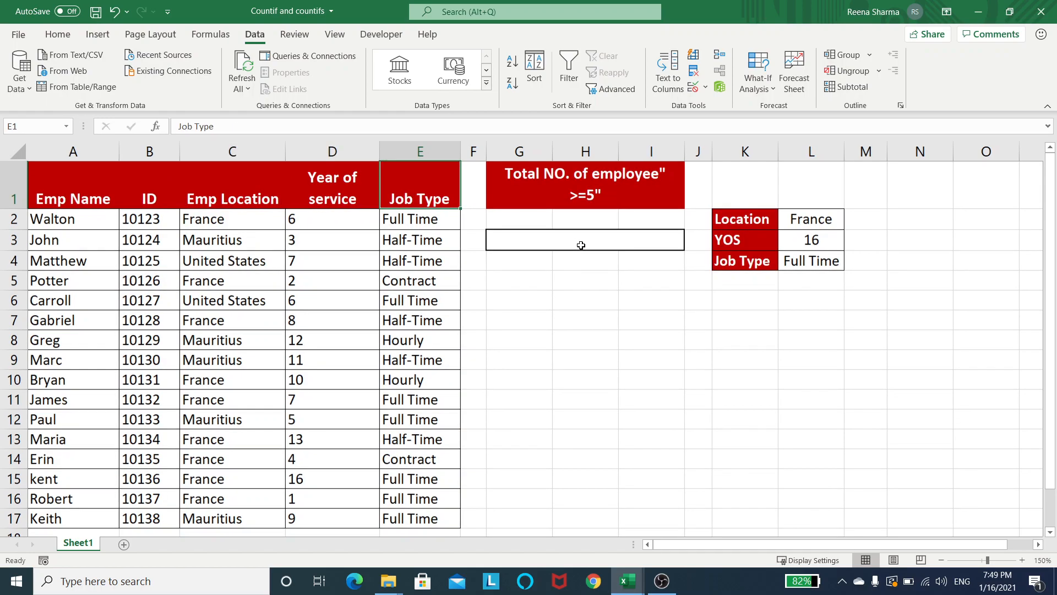
click(604, 185)
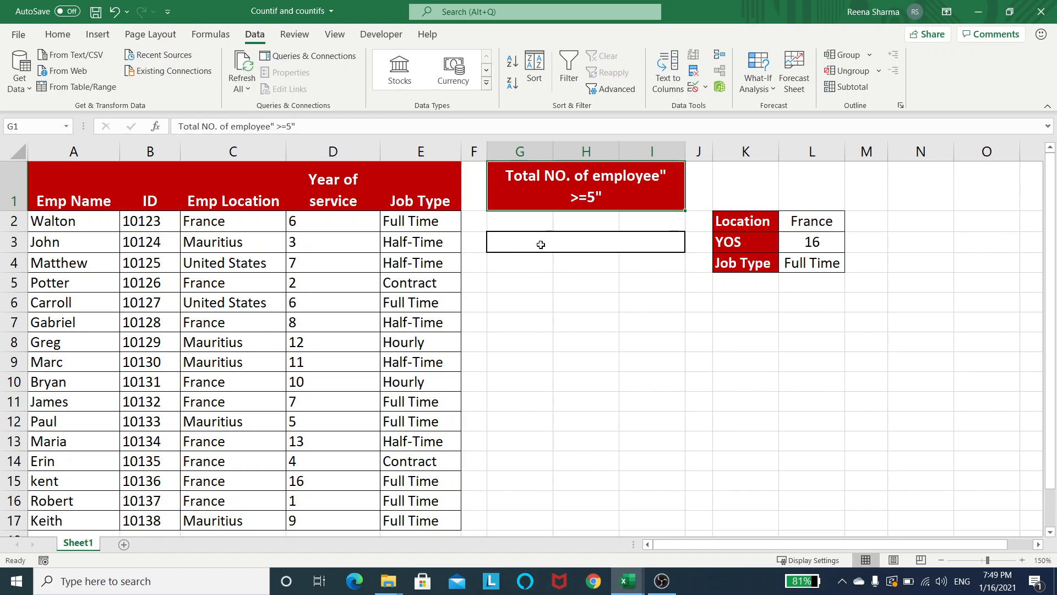
click(559, 277)
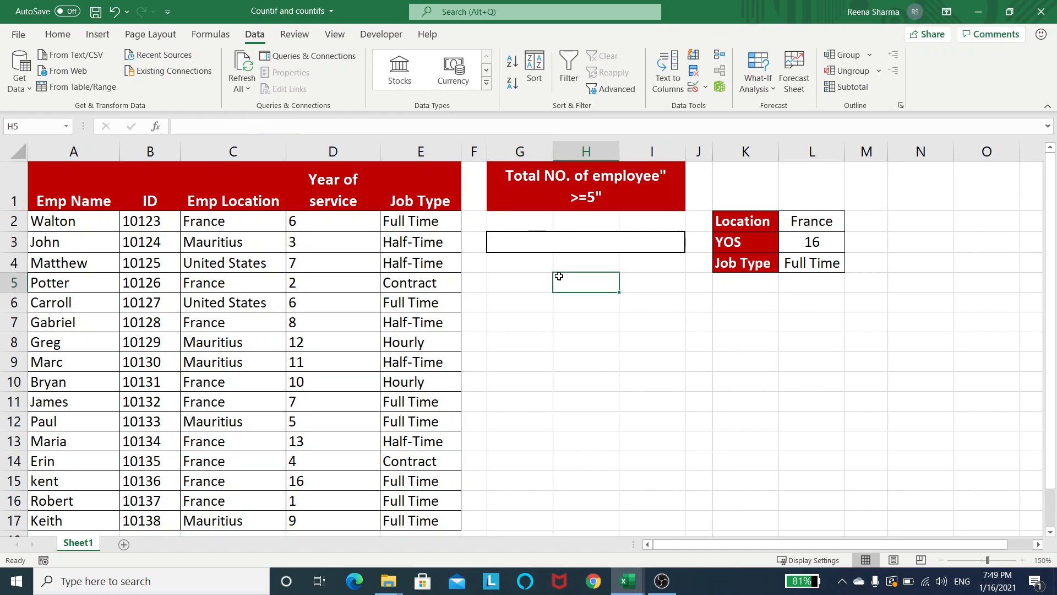
Enter =COUNTIF(D2:D17,">=5") in G3 to count employees with at least 5 years of service
click(526, 244)
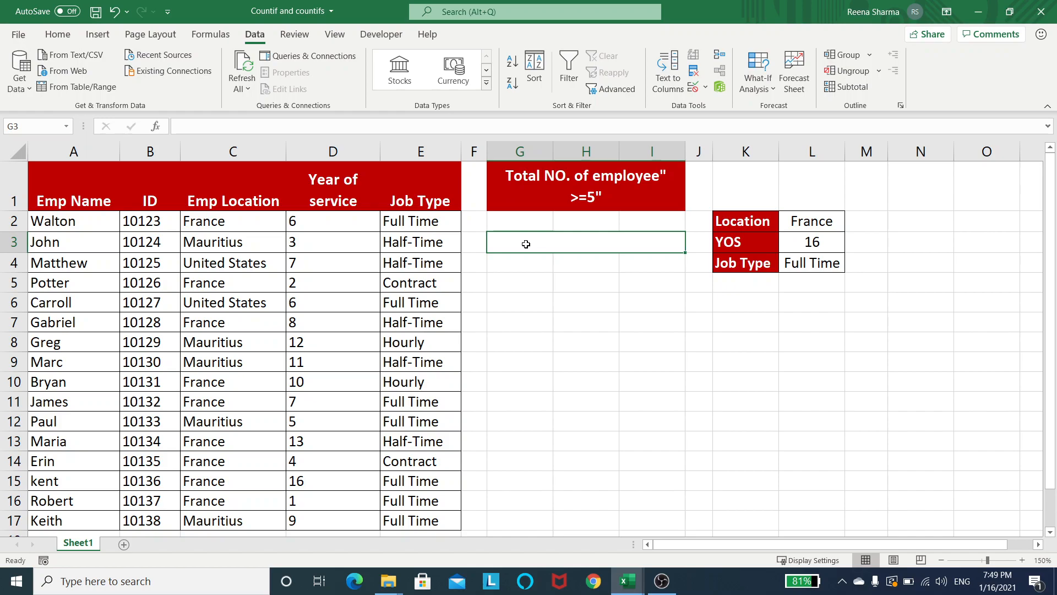
text(=co)
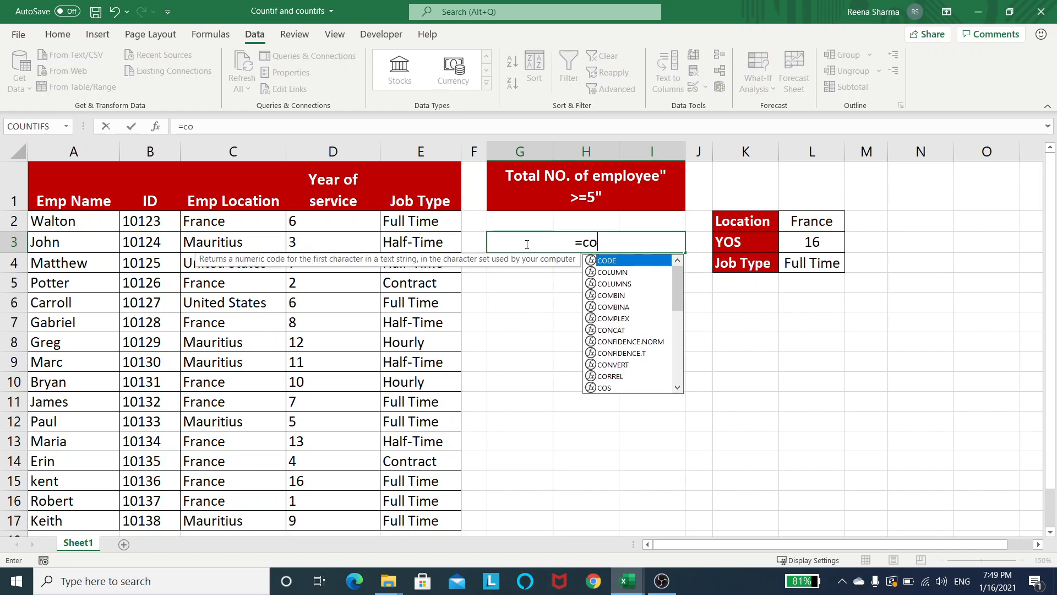
text(untif)
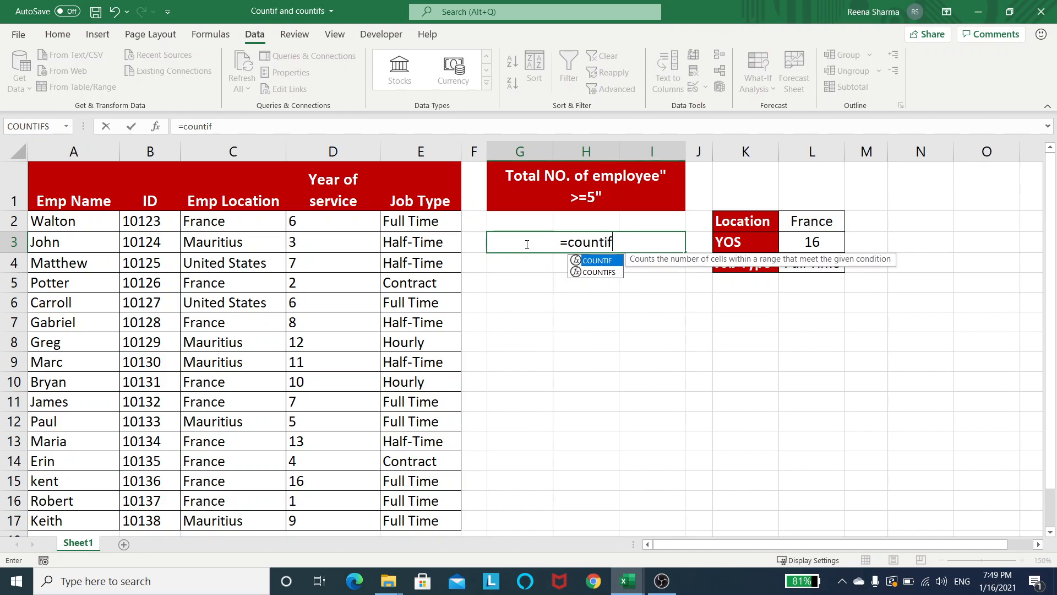
key(Tab)
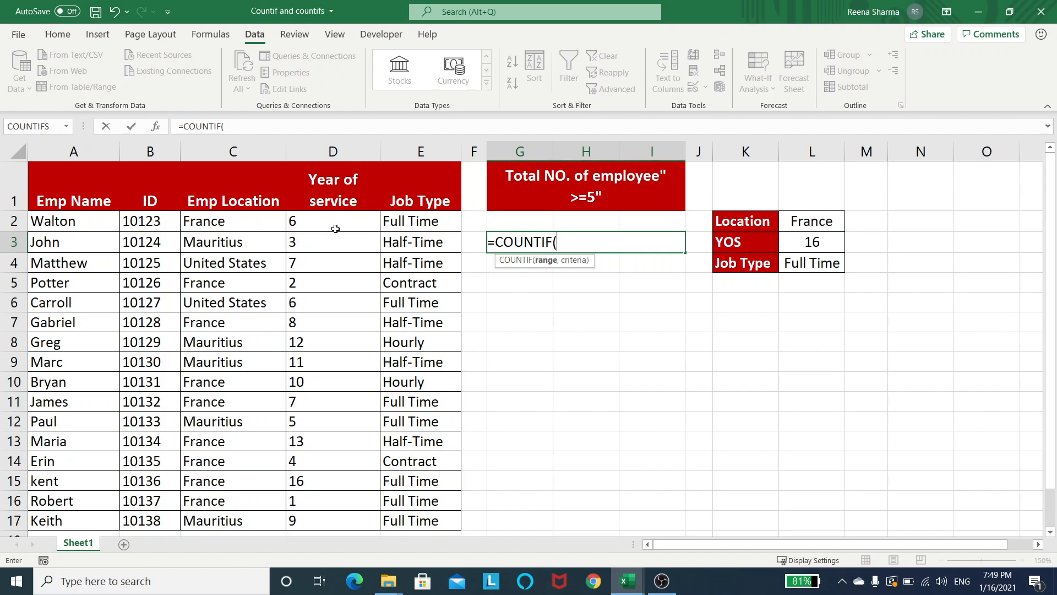
drag(330, 218, 331, 520)
text(,)
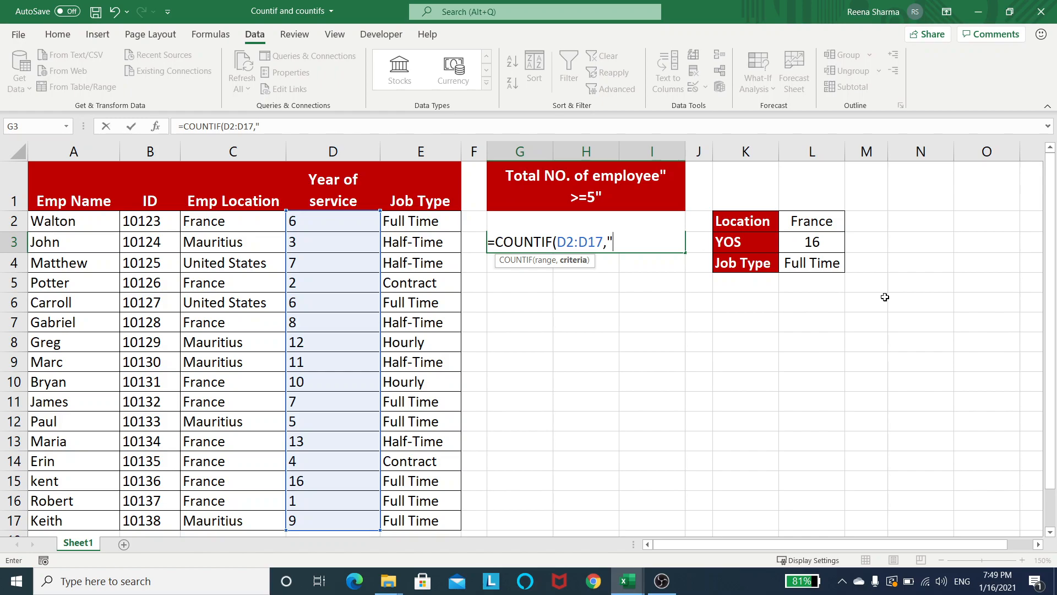
text(=5"))
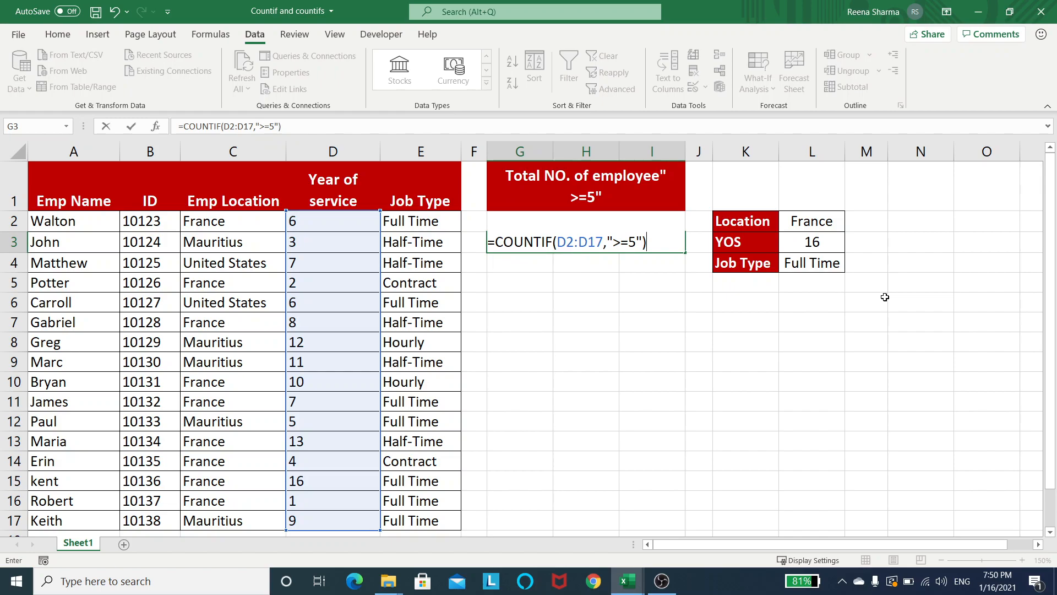
key(Return)
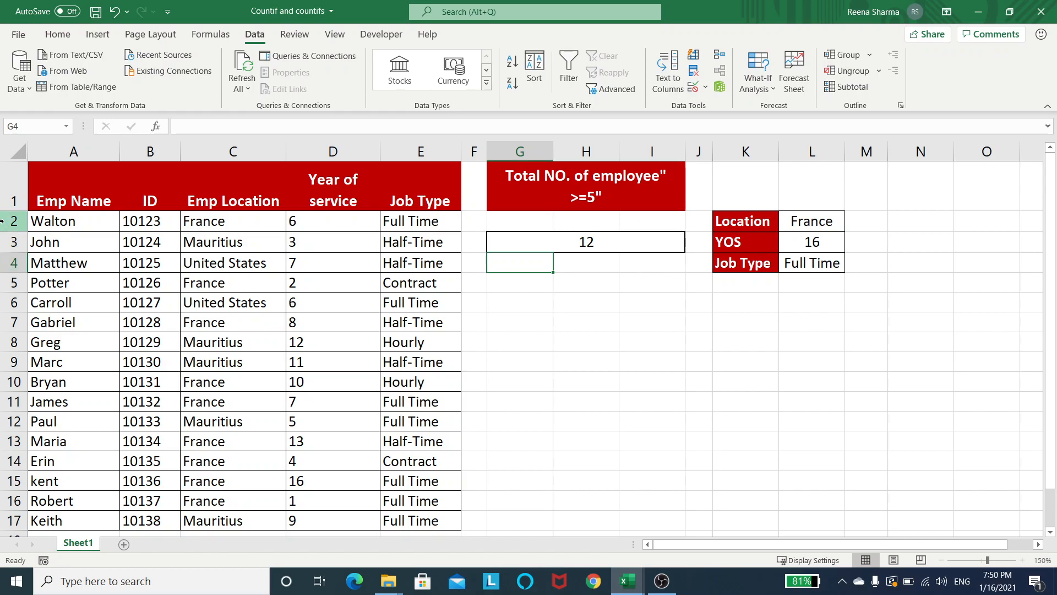
Turn on filtering for the employee table's header row, A1:E1
scroll(82, 187, up, 5)
scroll(83, 187, down, 5)
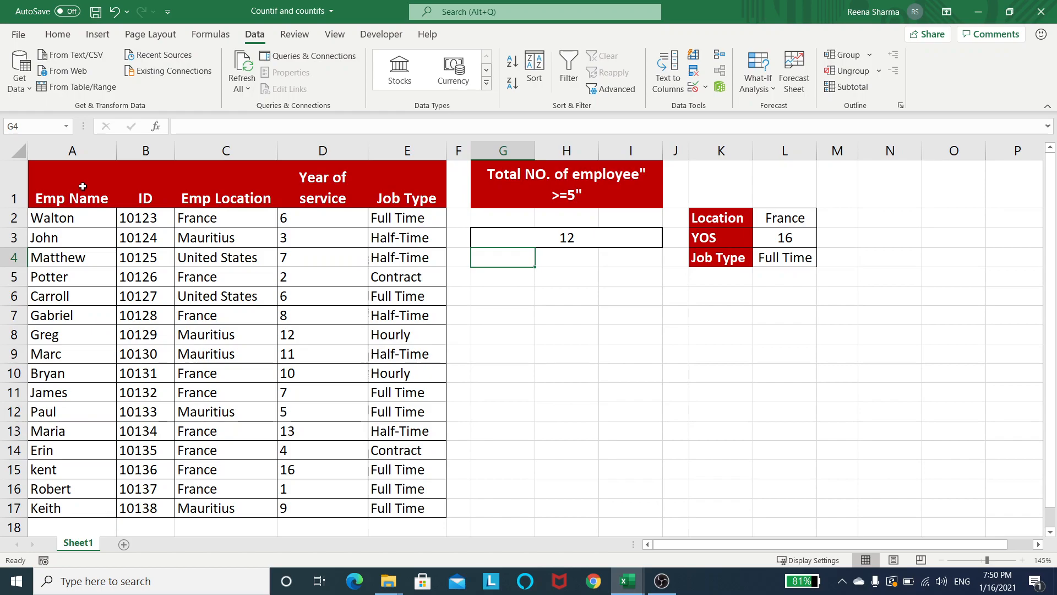
click(85, 190)
key(shift+Right)
key(shift+Right)
key(shift+Right)
key(shift+Right)
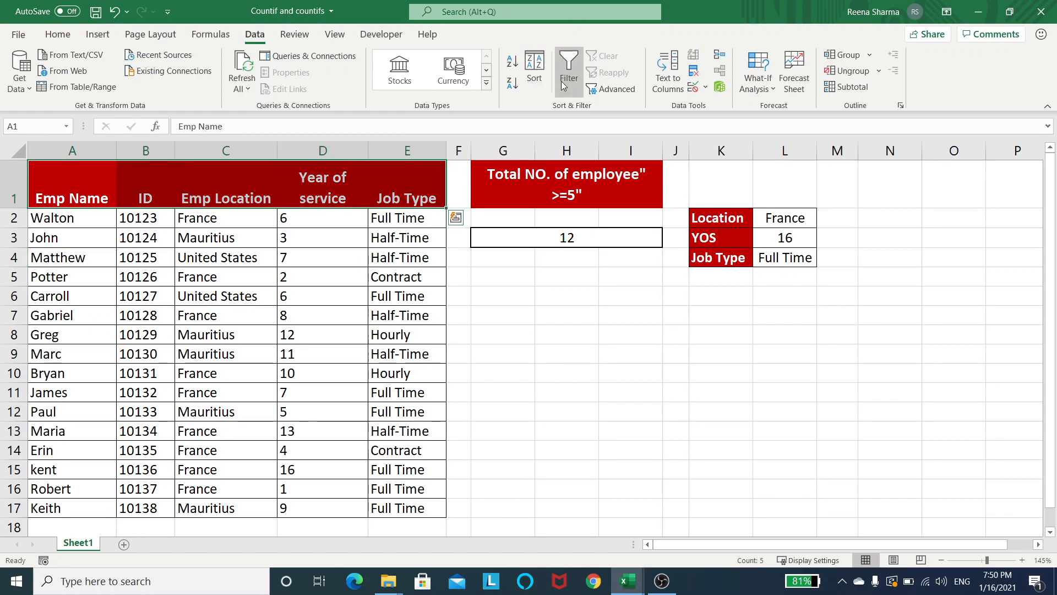
click(564, 83)
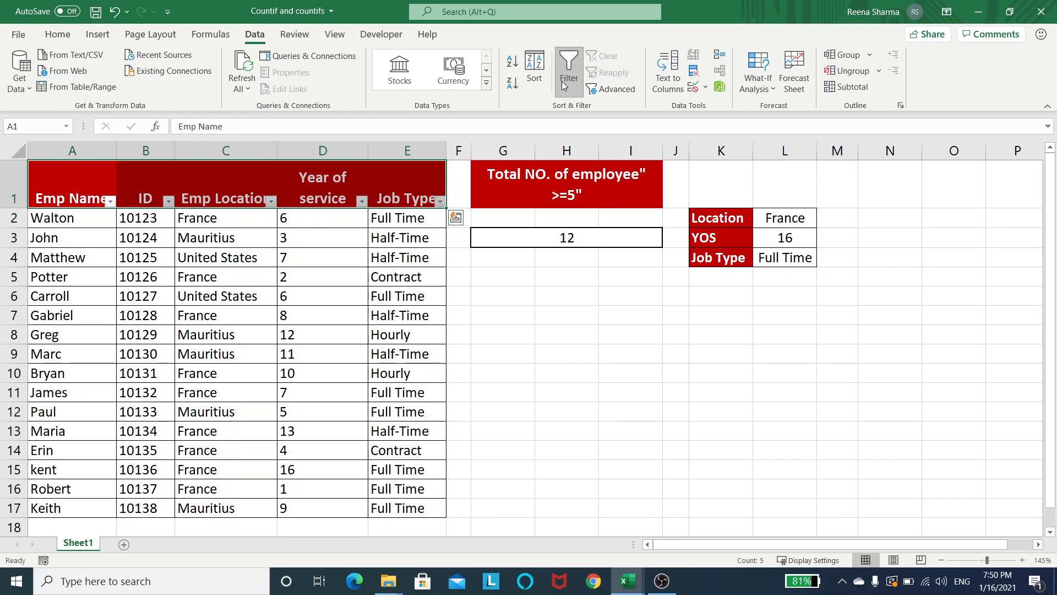
Filter the Year of service column to exclude the values 1, 2, 3 and 4
click(330, 273)
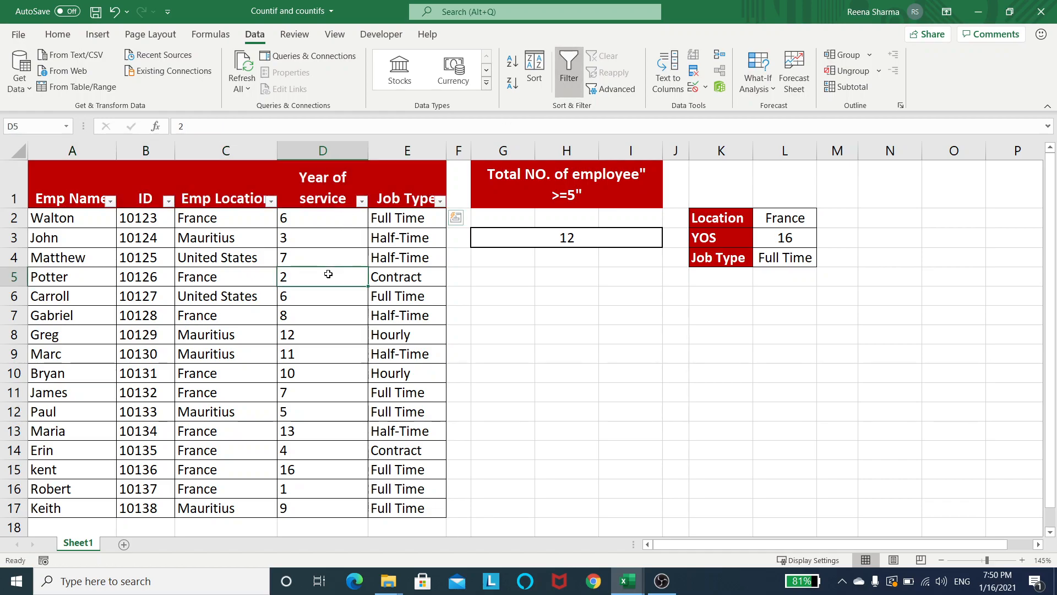
click(365, 215)
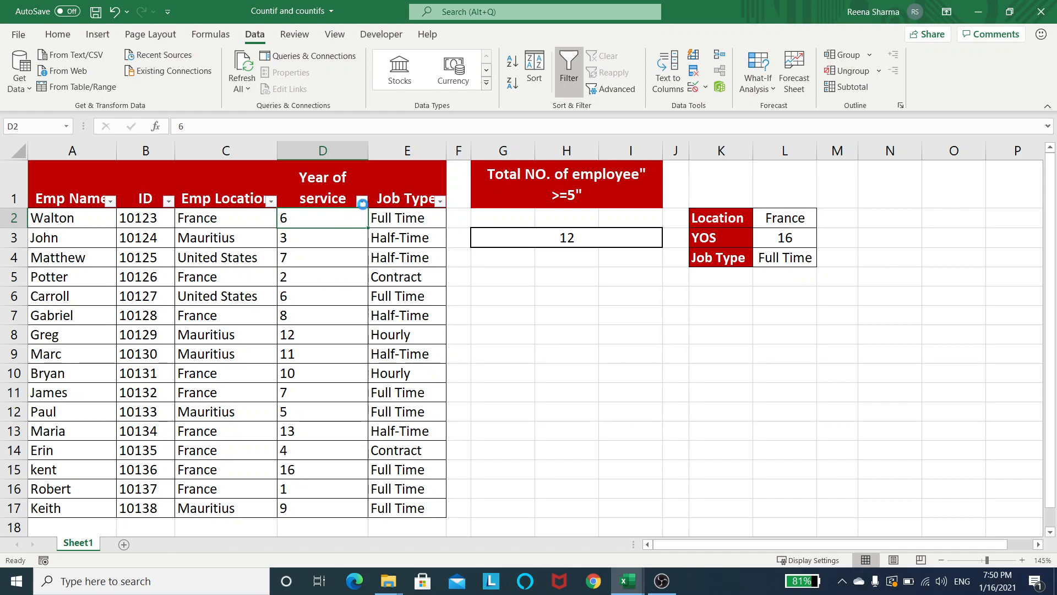
click(361, 200)
click(222, 364)
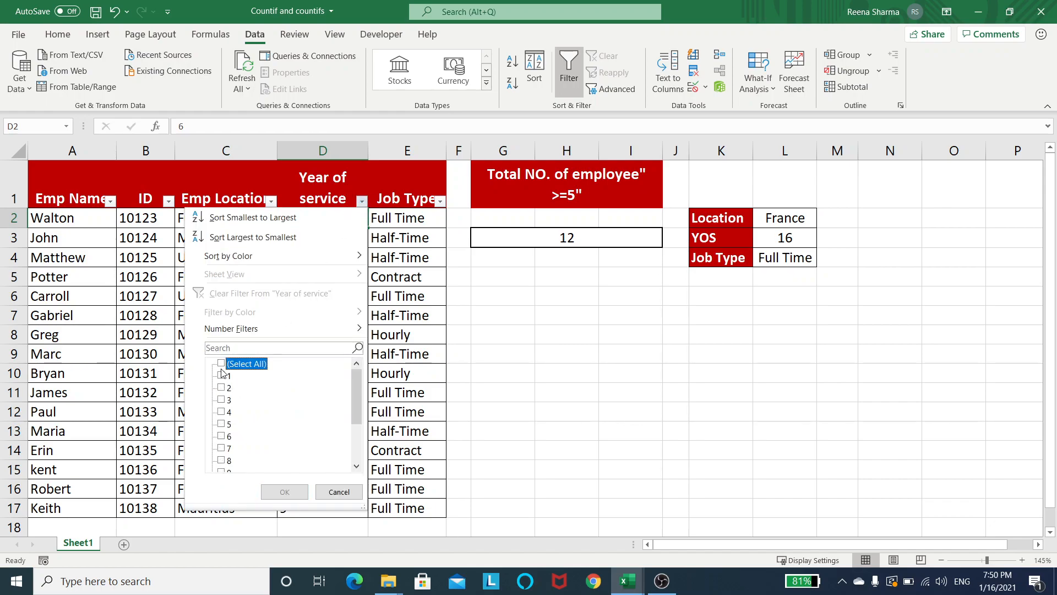
click(222, 364)
click(221, 375)
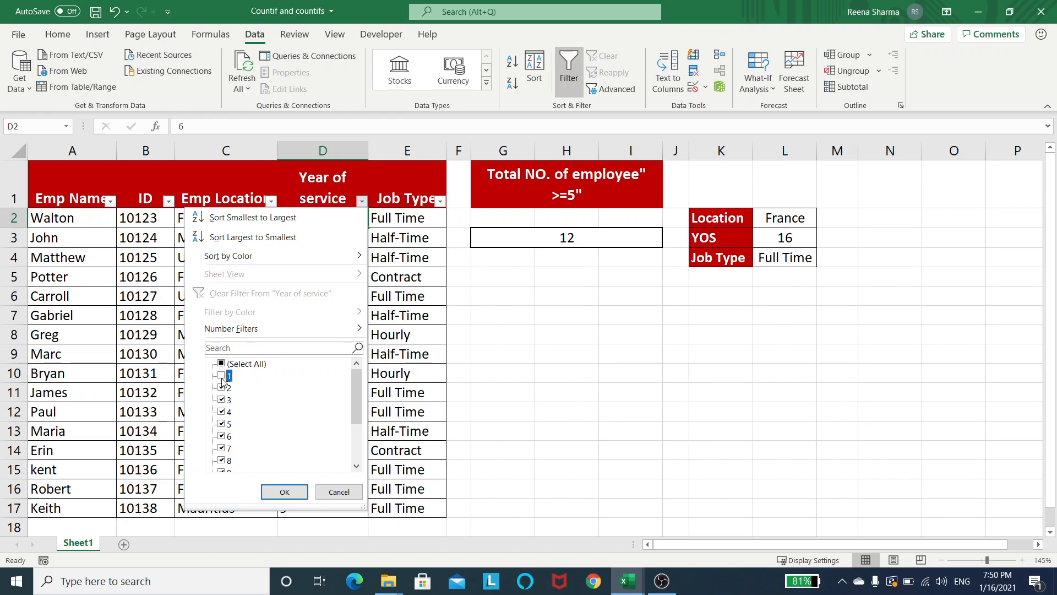
click(222, 388)
click(223, 400)
click(228, 410)
click(285, 492)
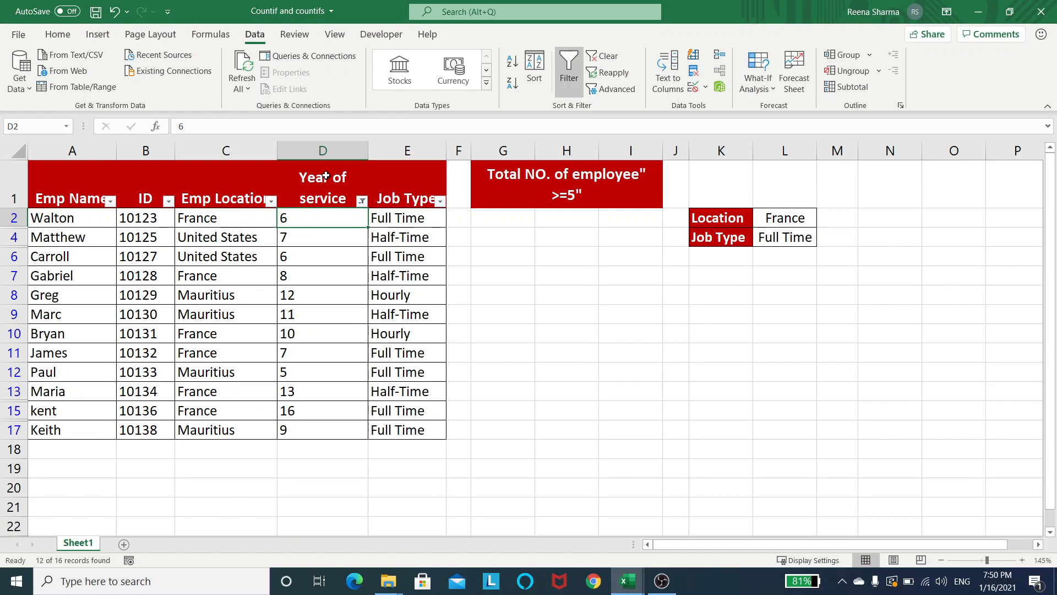
Select all the filtered Year of service values to check their count
key(Down)
key(Up)
key(ctrl+shift+Down)
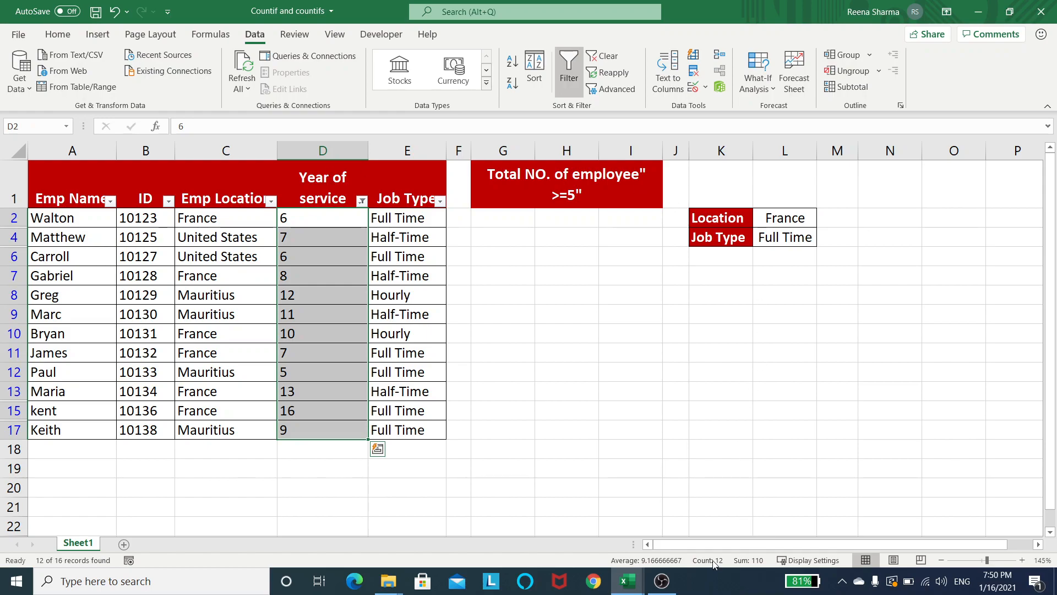
click(509, 350)
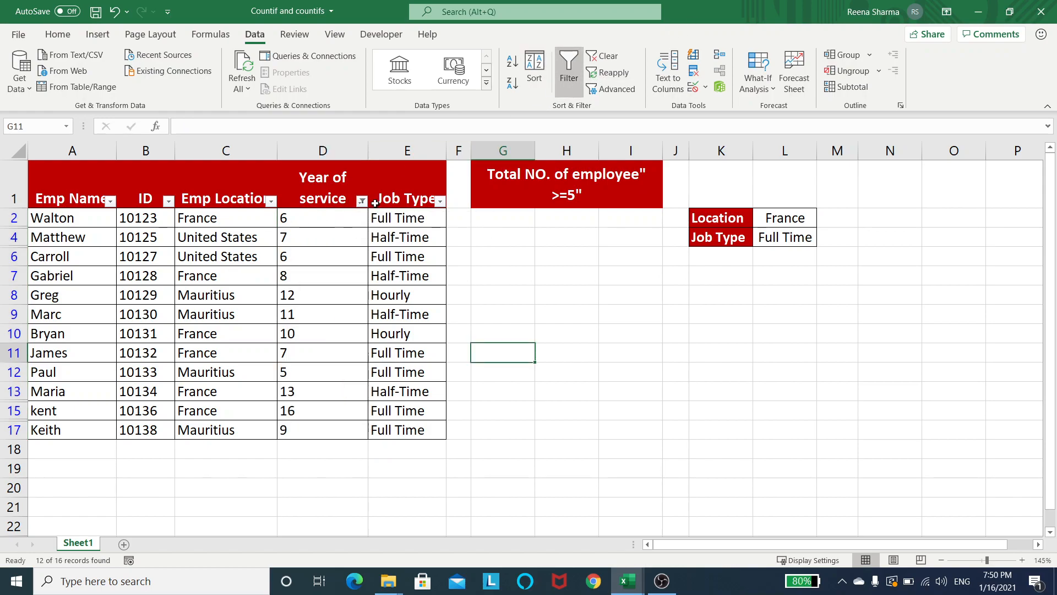
Show all Year of service values again in the filter and select the COUNTIF result in G3
click(362, 201)
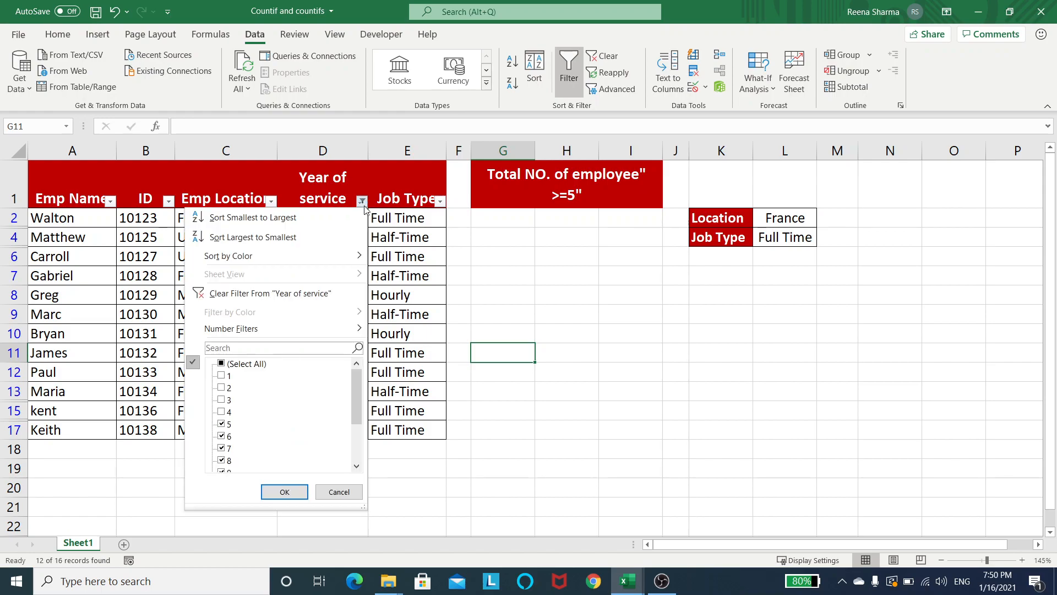
click(235, 365)
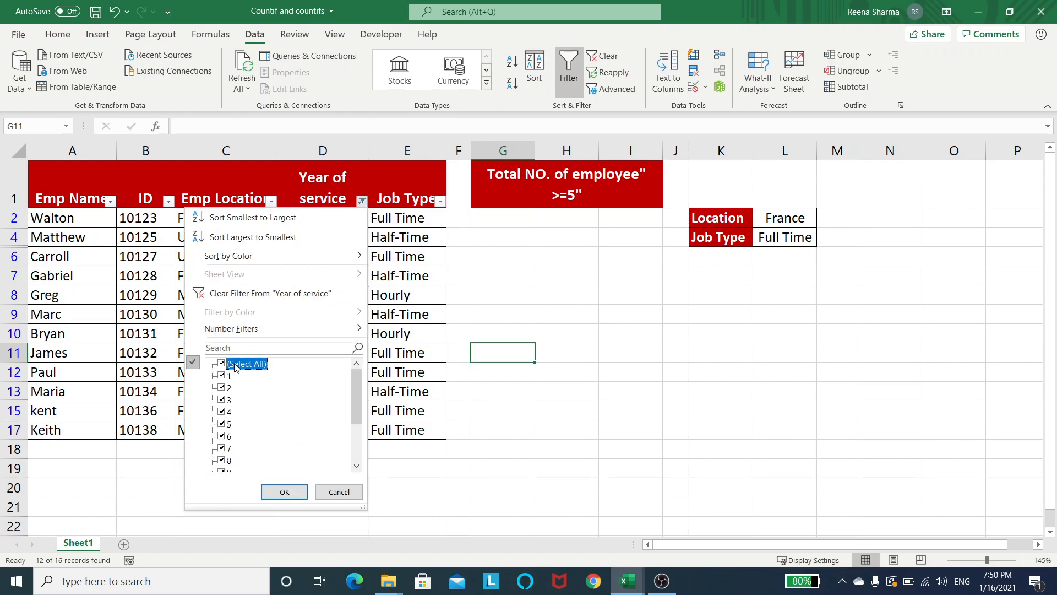
click(287, 495)
click(566, 292)
click(545, 236)
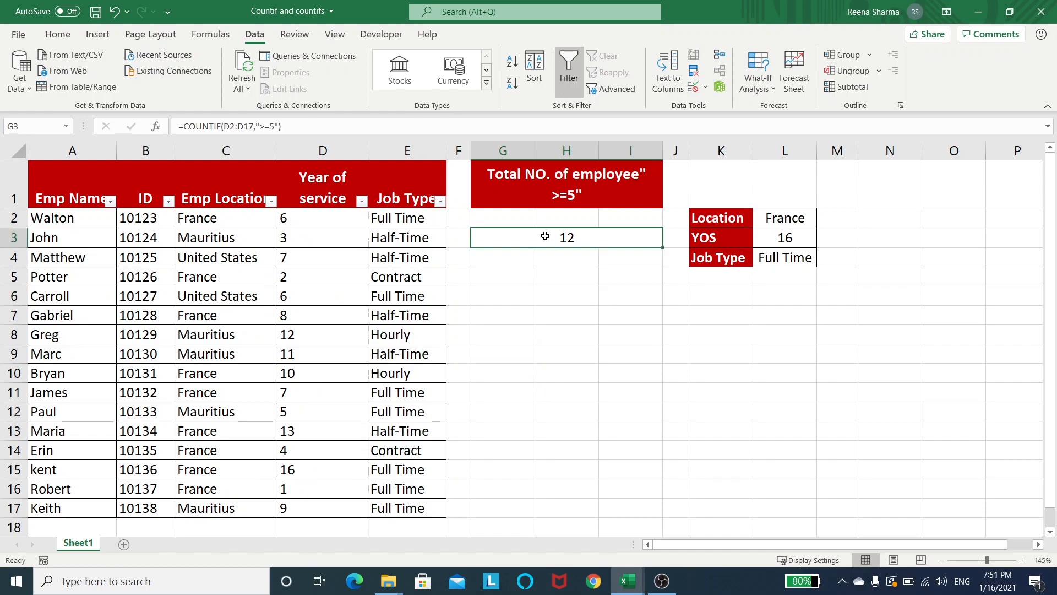
Begin a COUNTIFS formula in N2 with the location range C2:C17 and the criterion in L2
click(848, 218)
click(896, 218)
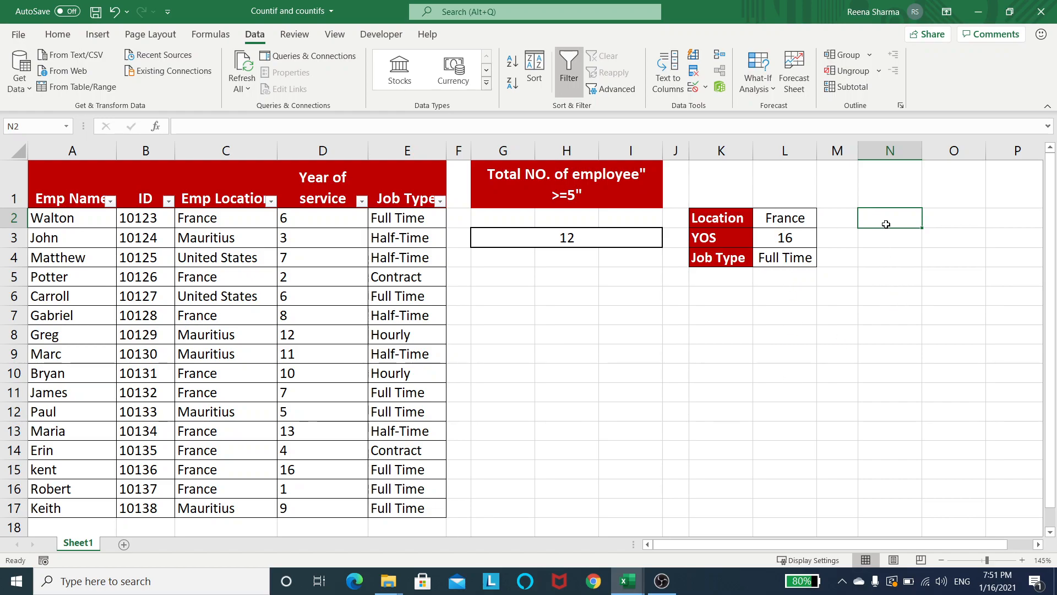
text(=)
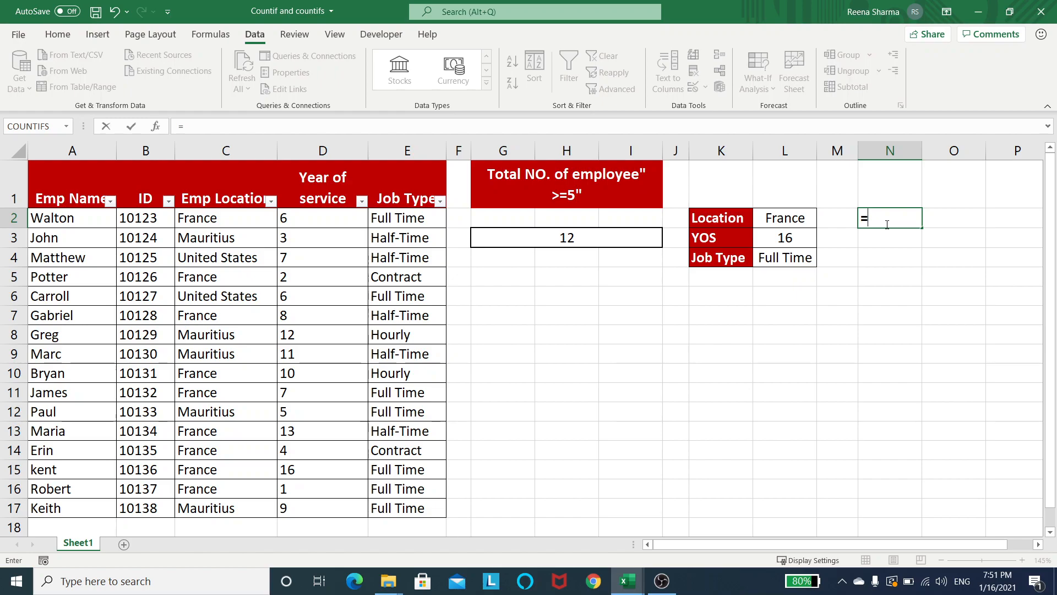
text(countif)
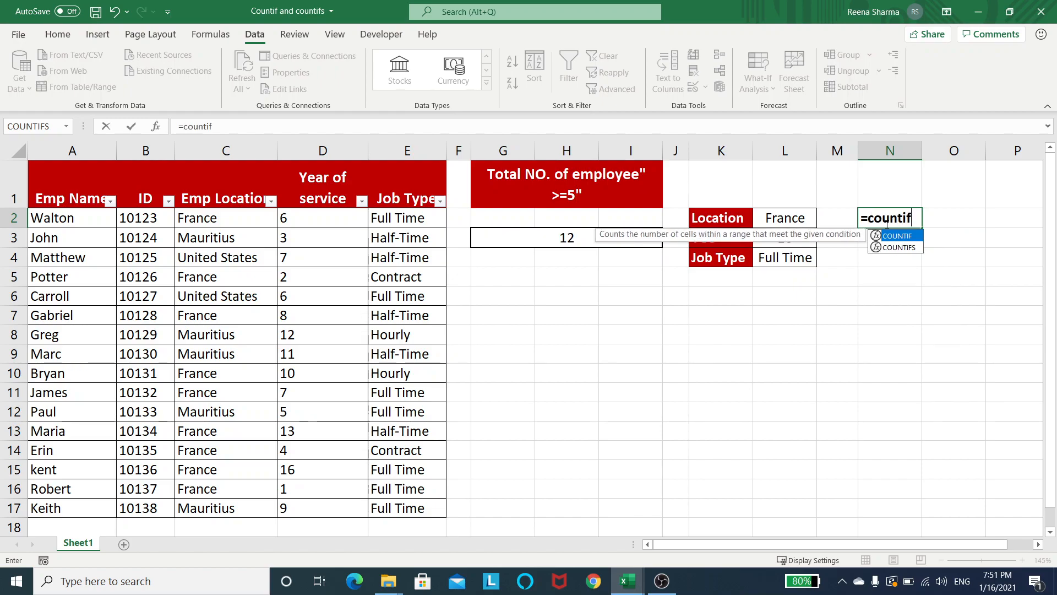
key(Down)
key(Tab)
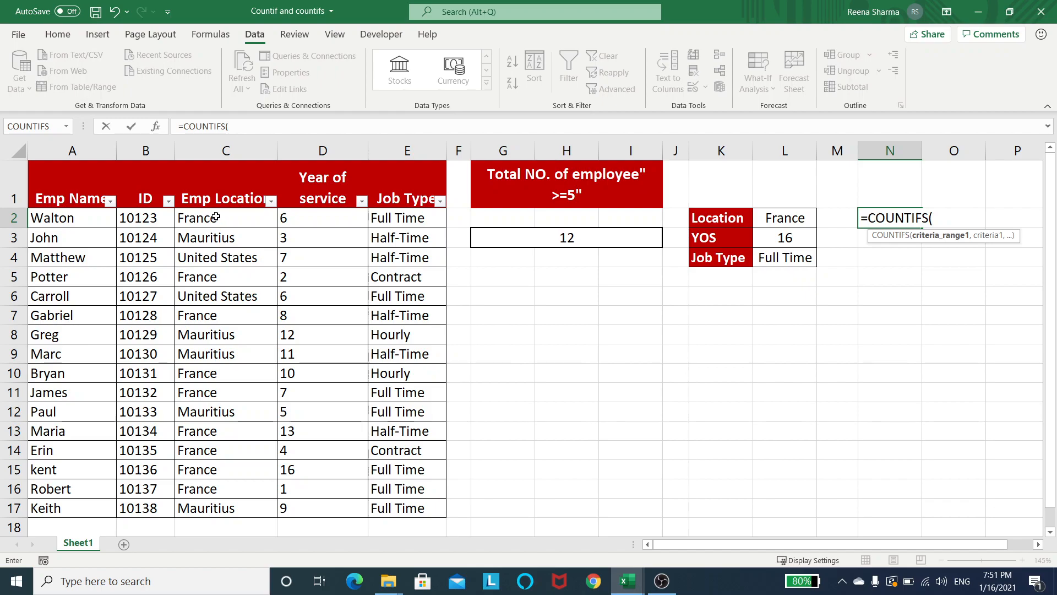
drag(216, 218, 224, 503)
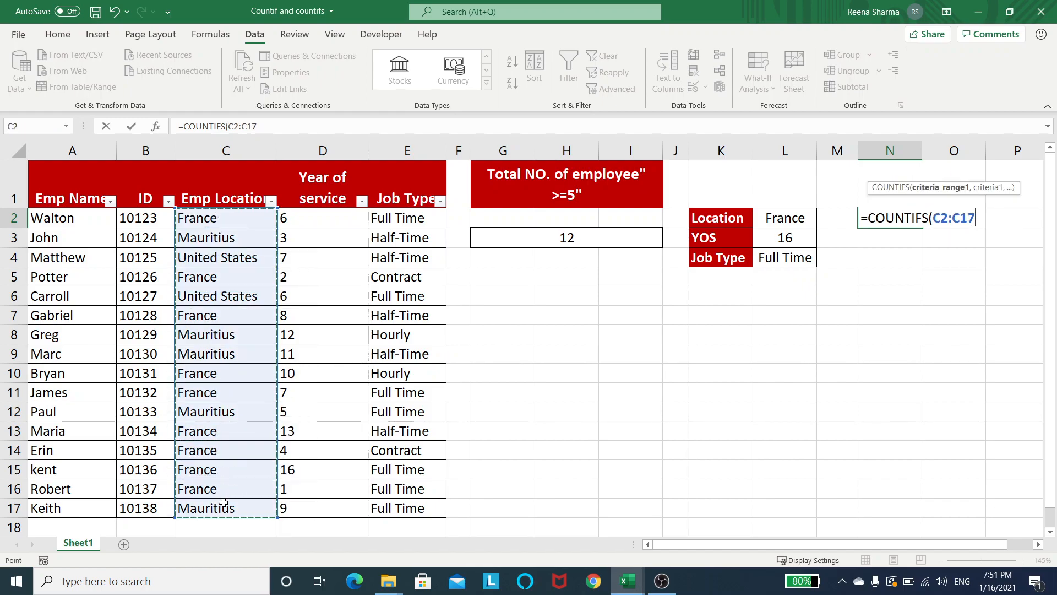
text(,)
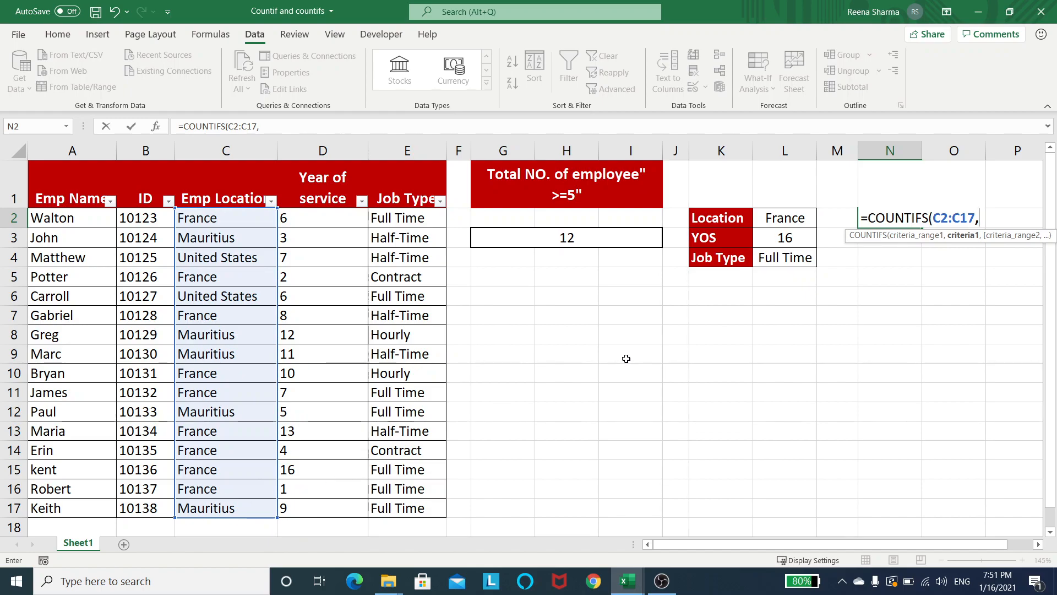
click(780, 215)
text(,)
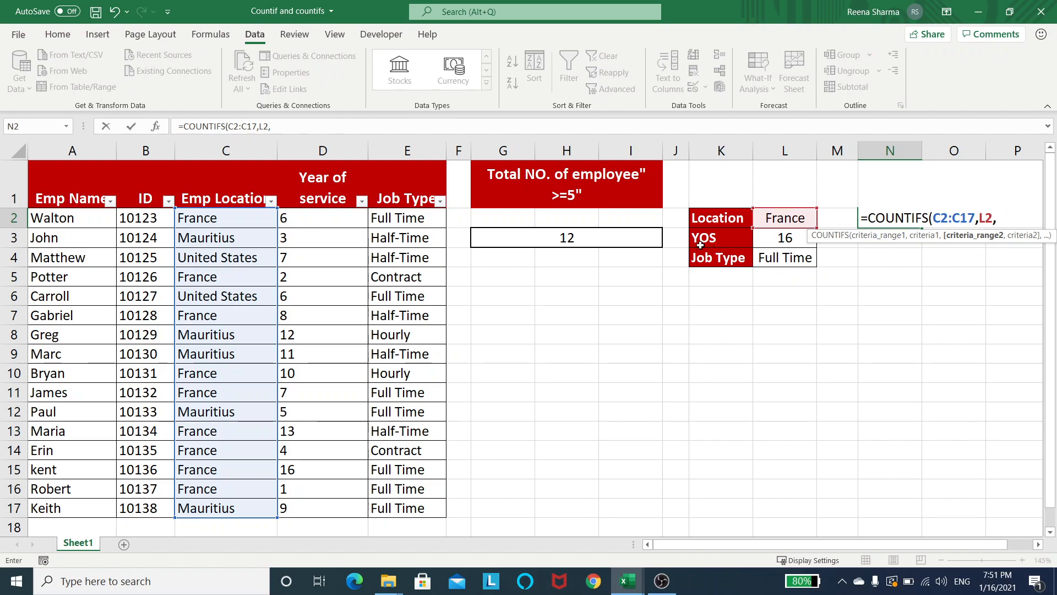
Add the years-of-service range D2:D17 with the criterion in L3 to the COUNTIFS formula in N2
drag(330, 217, 315, 492)
text(,)
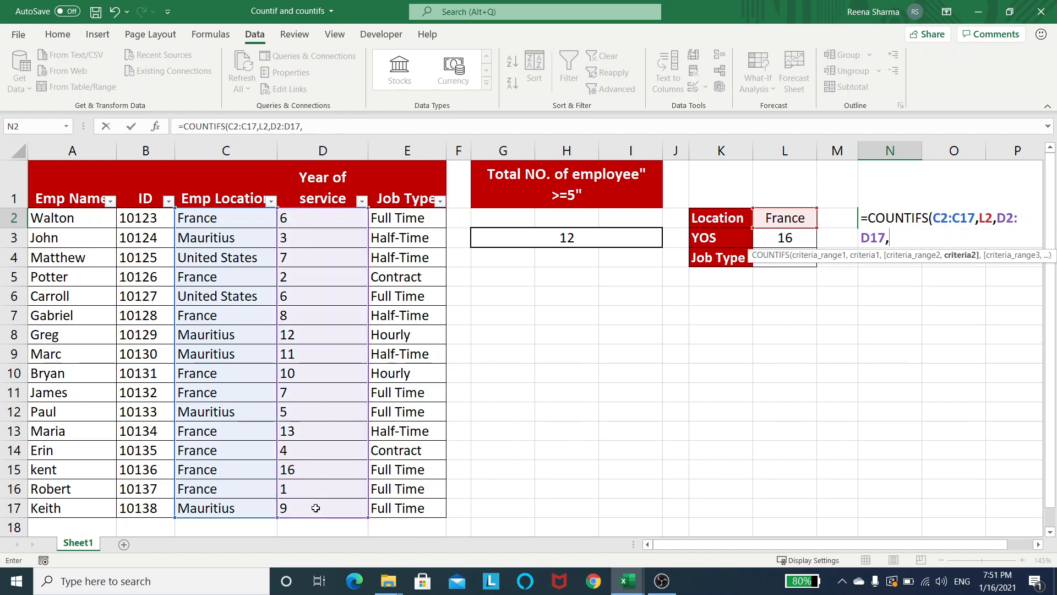
click(784, 235)
text(,)
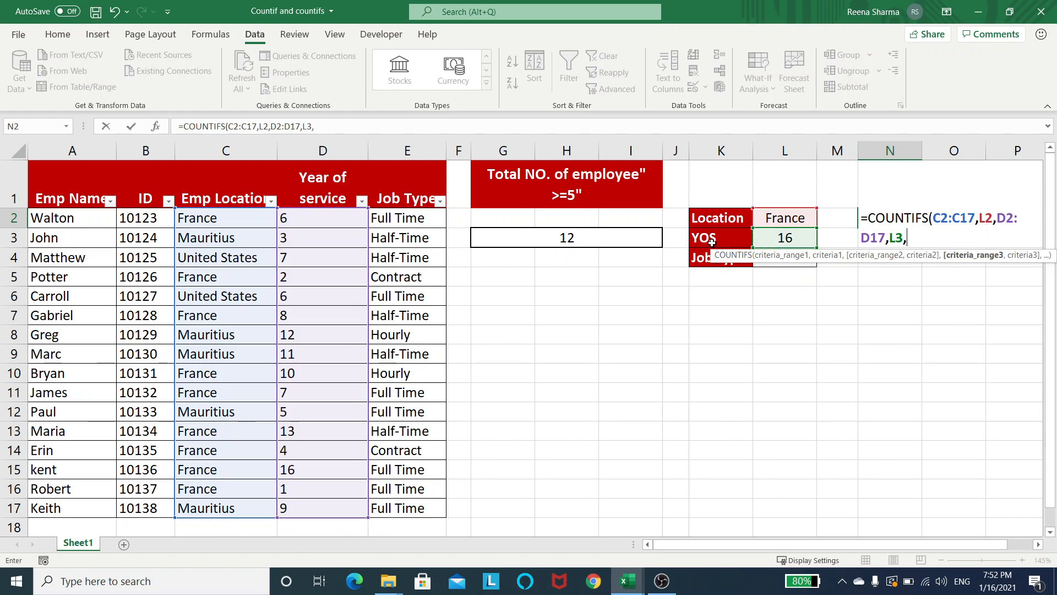
Complete the COUNTIFS formula in N2 with the job type range E2:E17 and the criterion in L4
drag(705, 255, 540, 369)
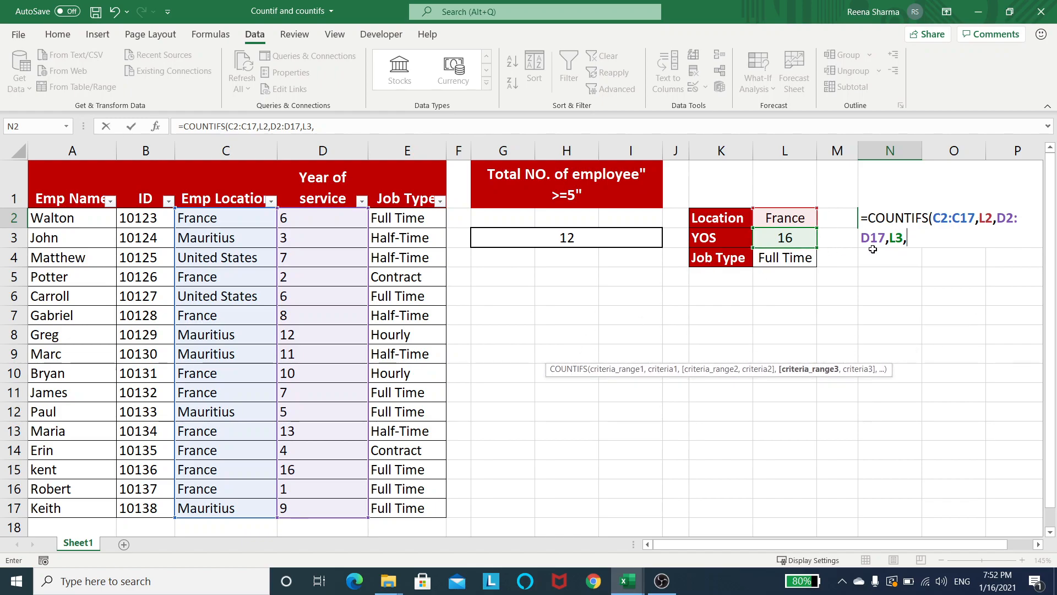
drag(407, 215, 399, 500)
text(,)
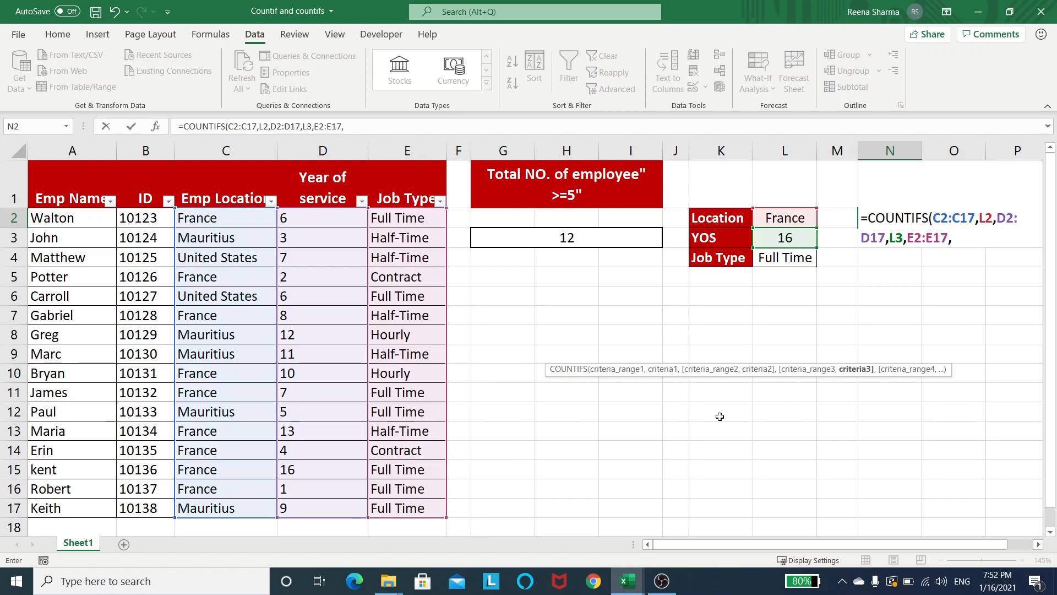
click(778, 259)
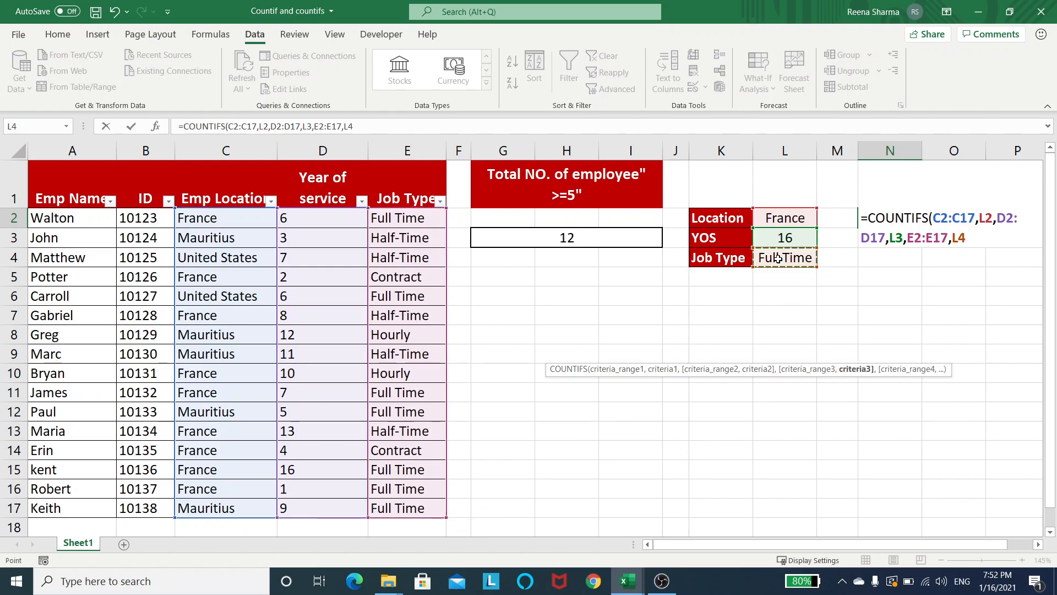
text())
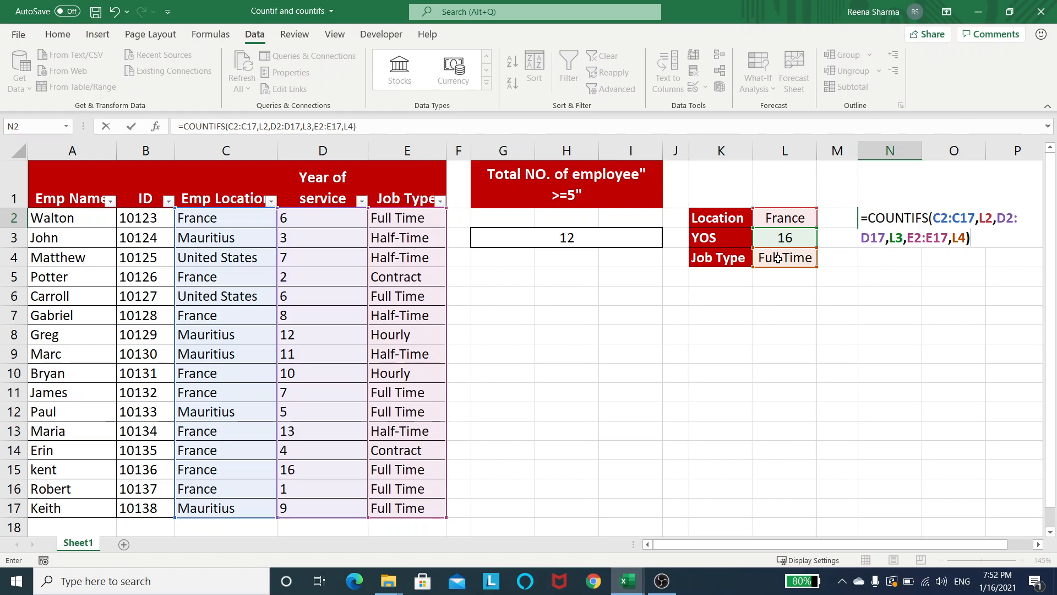
key(BackSpace)
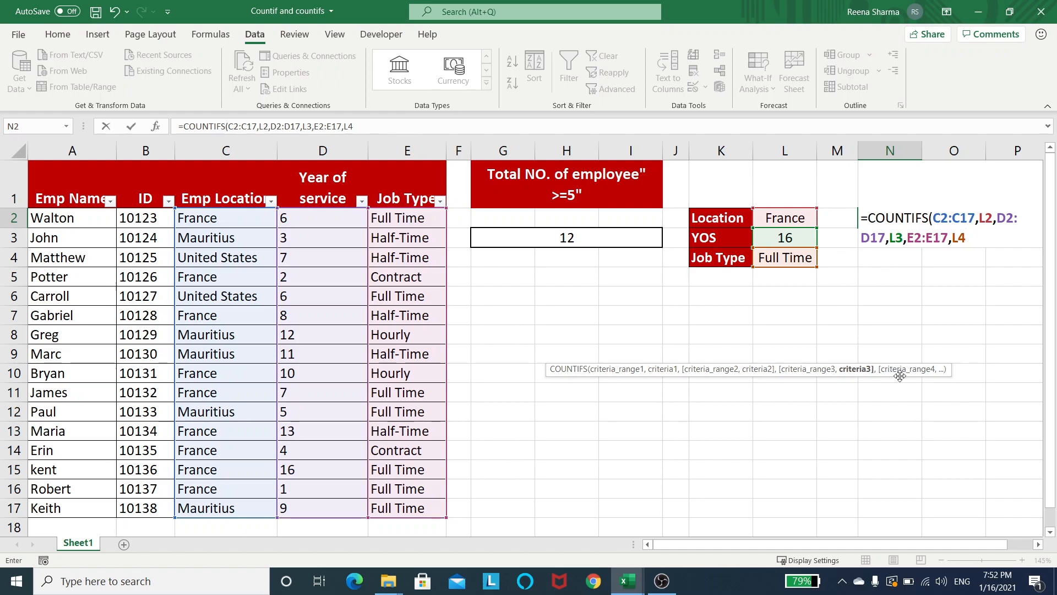
text(,)
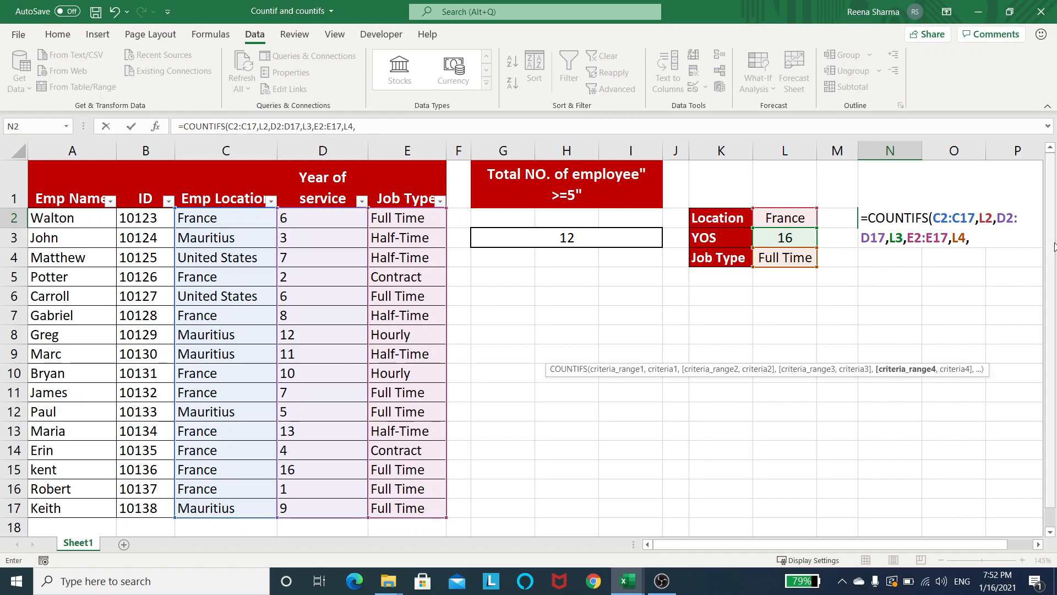
key(BackSpace)
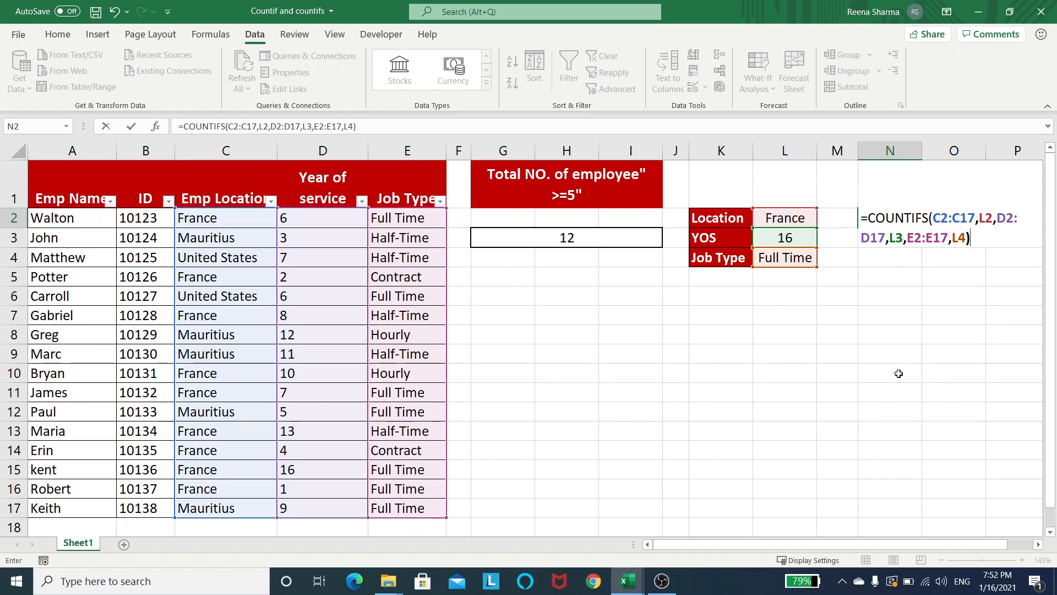
key(Return)
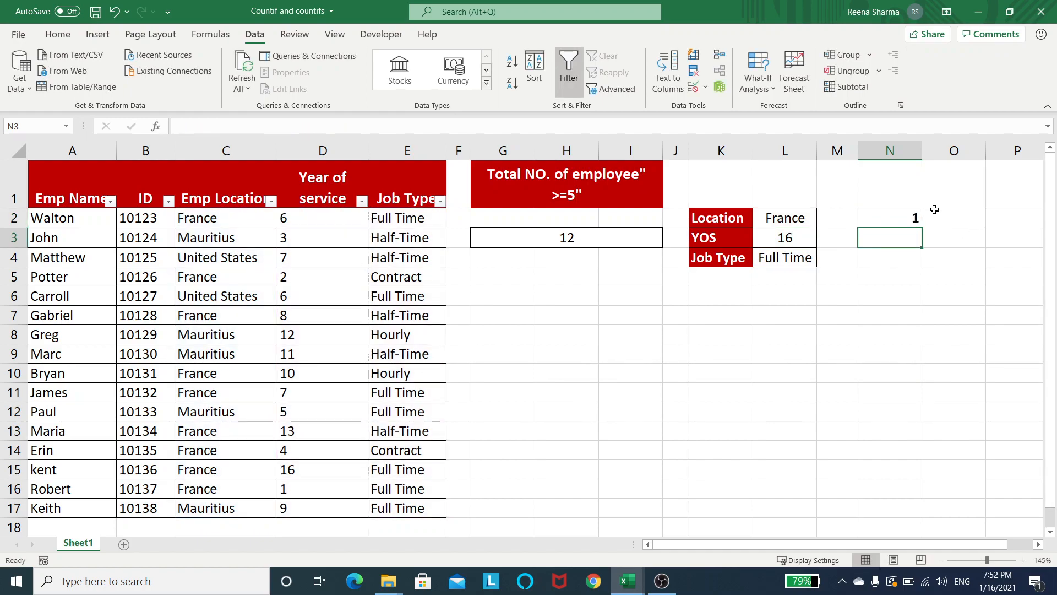
click(891, 219)
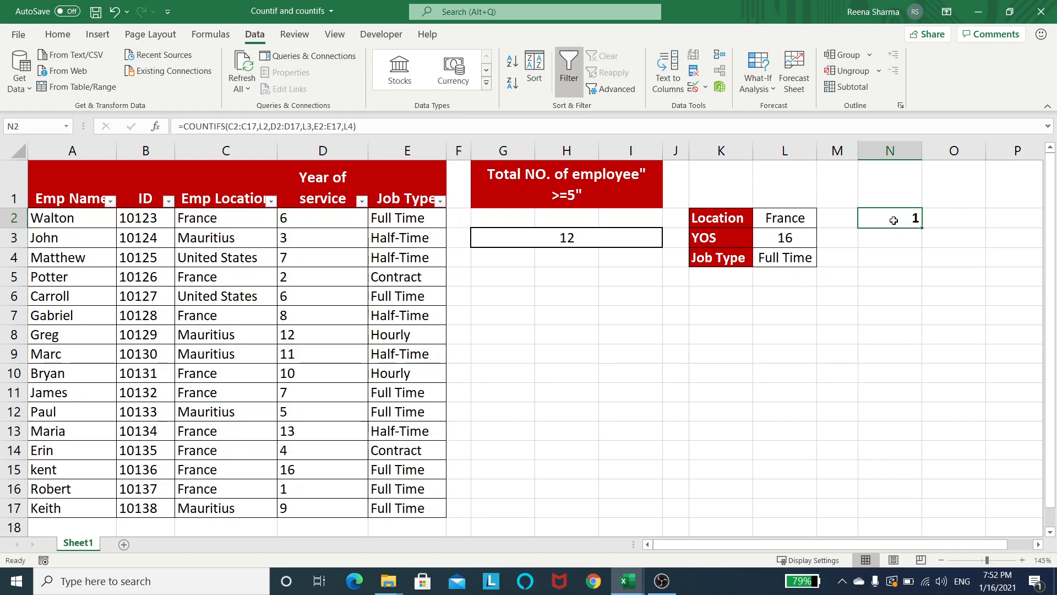
click(680, 348)
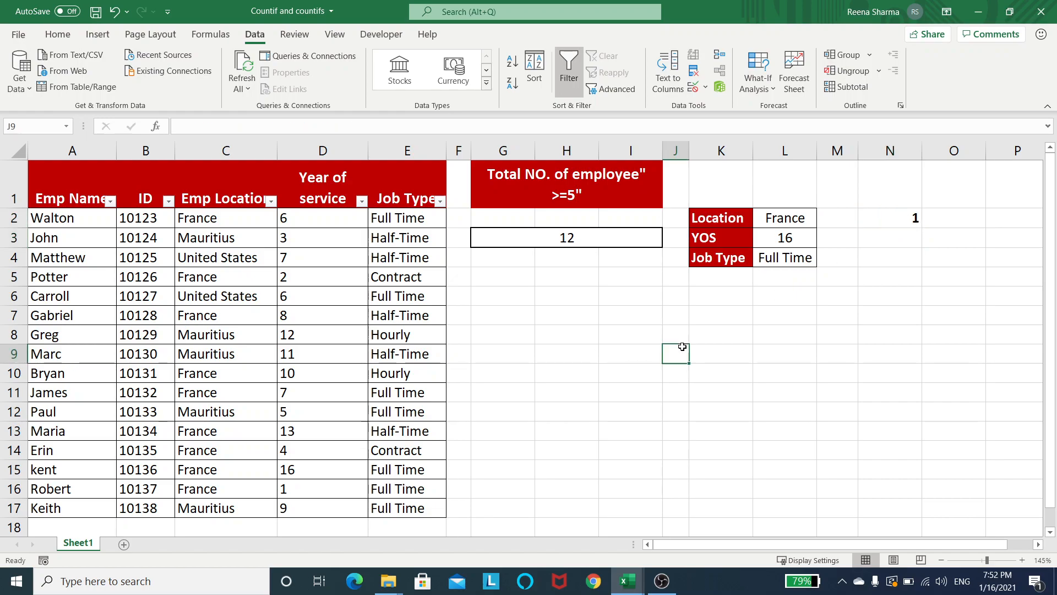
Filter the Emp Location column to show only France
click(270, 201)
click(157, 365)
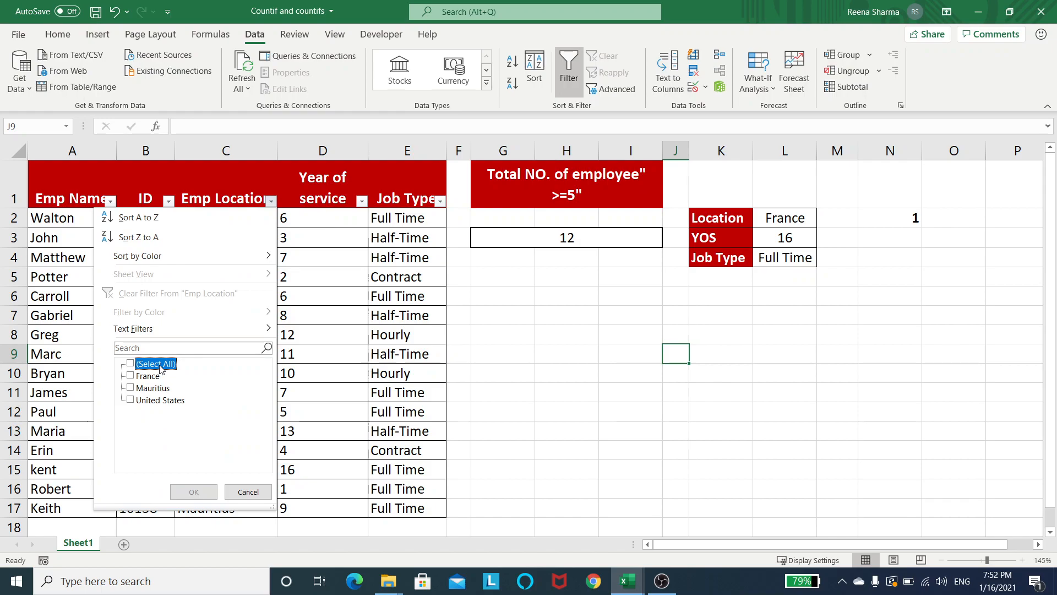
click(154, 376)
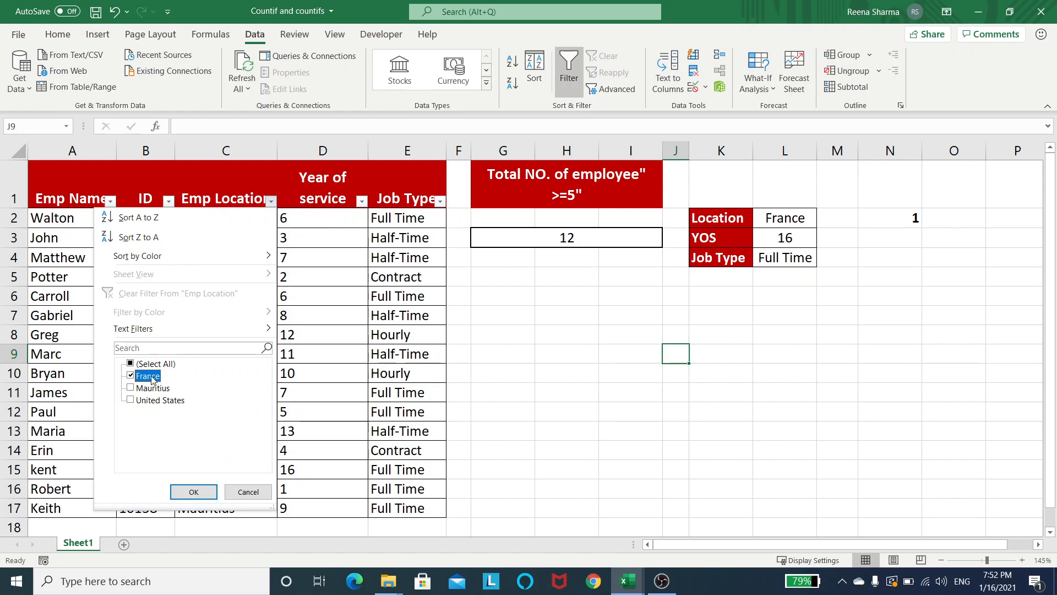
click(200, 491)
click(270, 336)
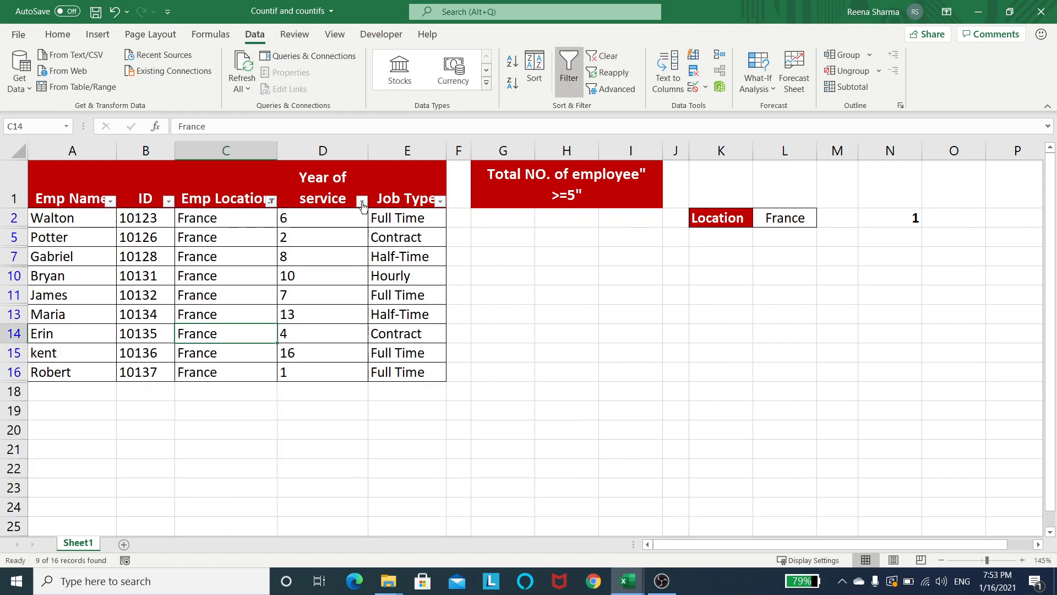
Filter the Year of service column to 16 and check the remaining row's job type and location
click(362, 201)
click(222, 365)
scroll(358, 391, down, 1)
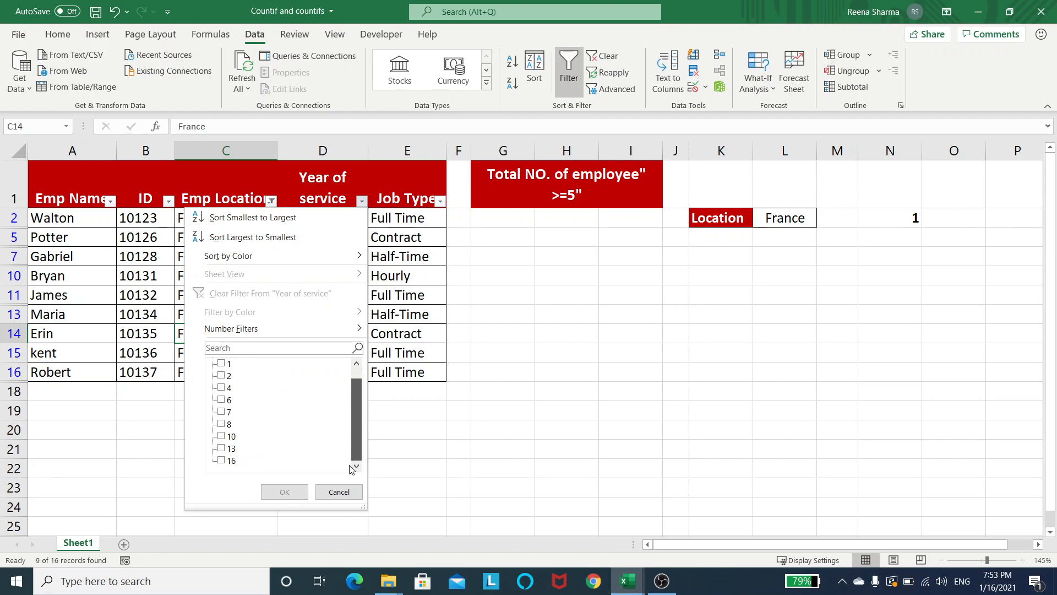
click(223, 461)
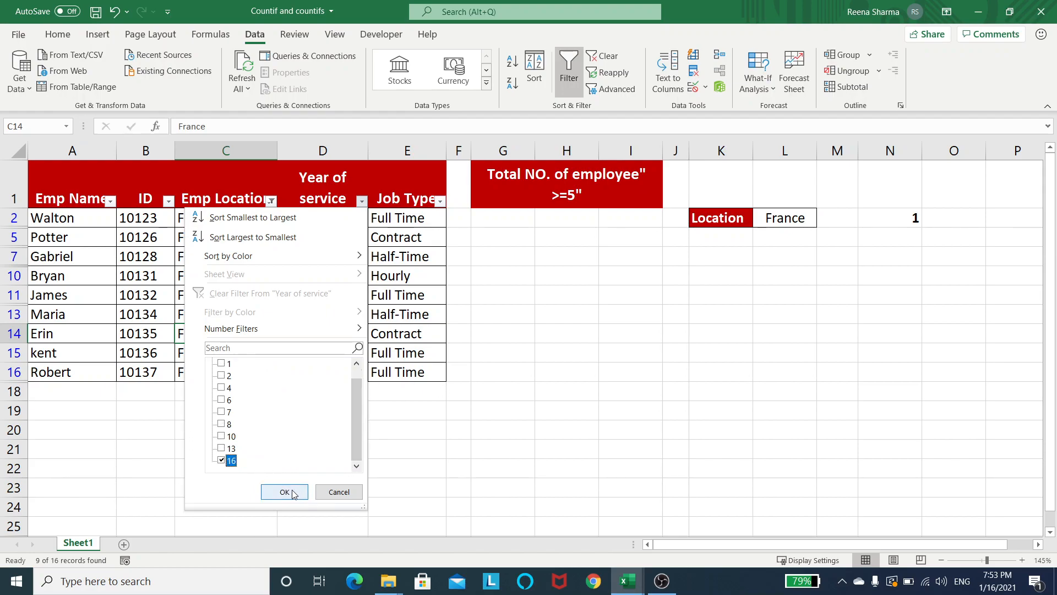
click(284, 492)
click(397, 215)
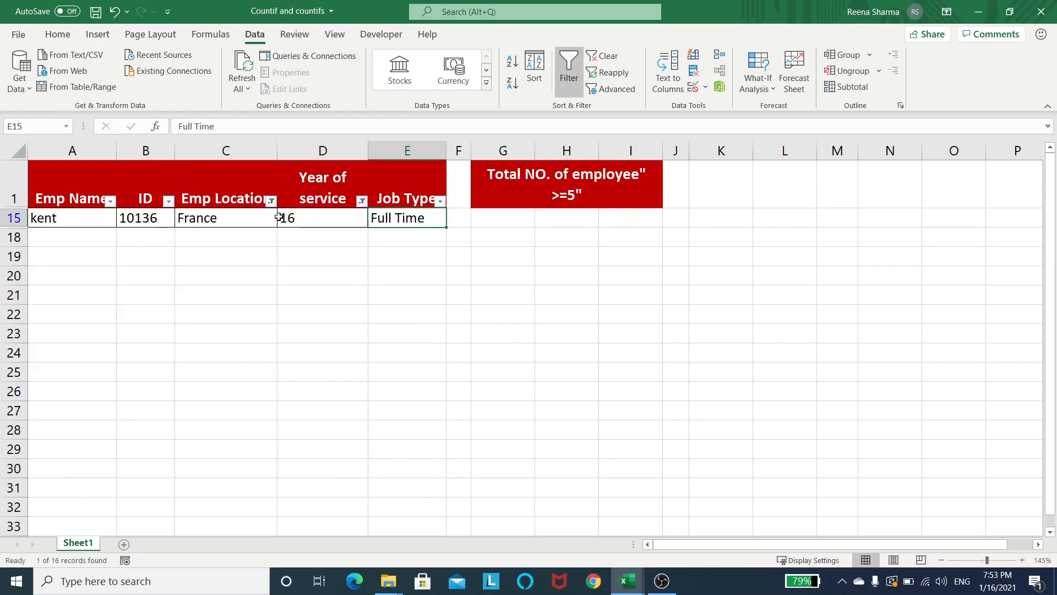
click(225, 216)
key(Up)
key(Down)
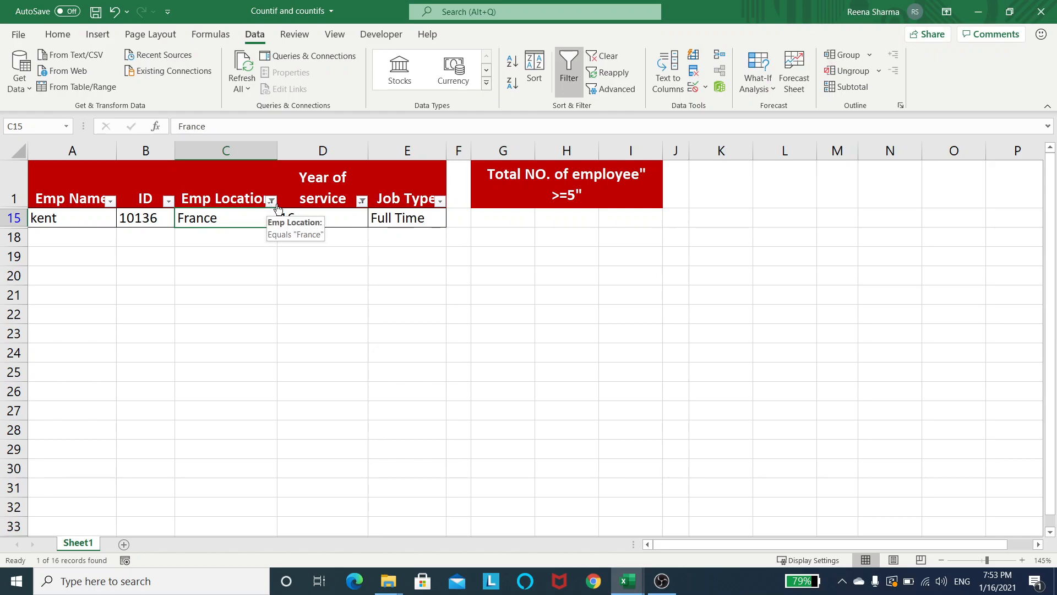
Remove the Year of service and Emp Location filters to show all employee rows again
click(361, 201)
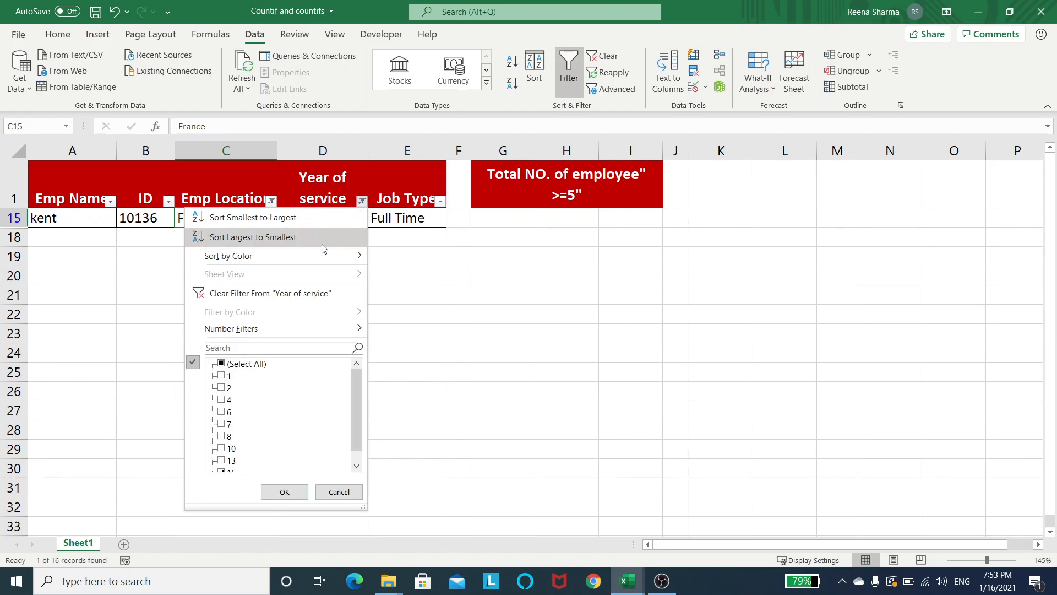
click(242, 364)
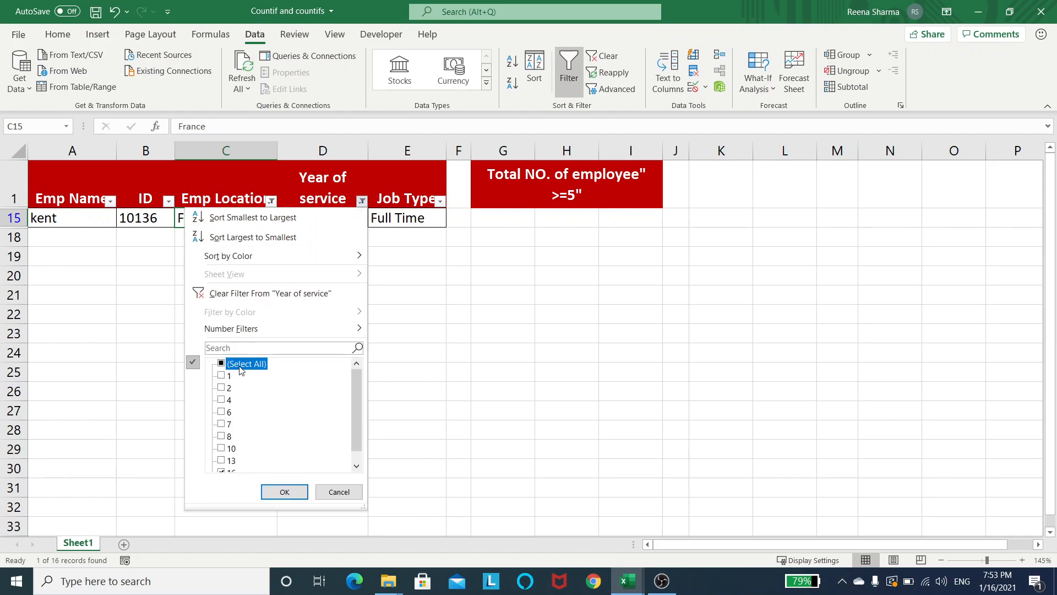
click(283, 492)
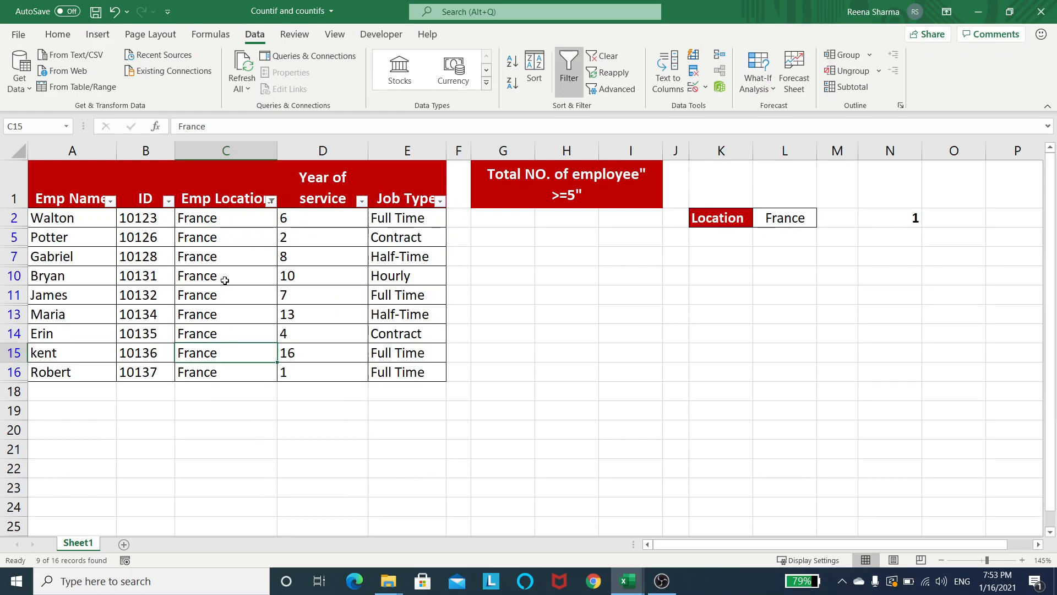
click(271, 201)
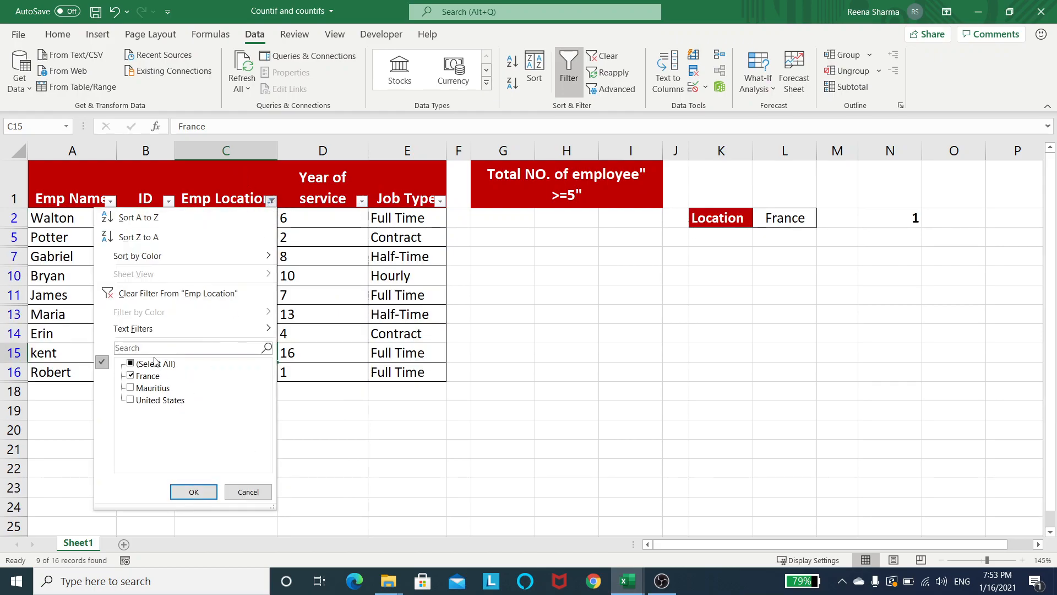
click(204, 491)
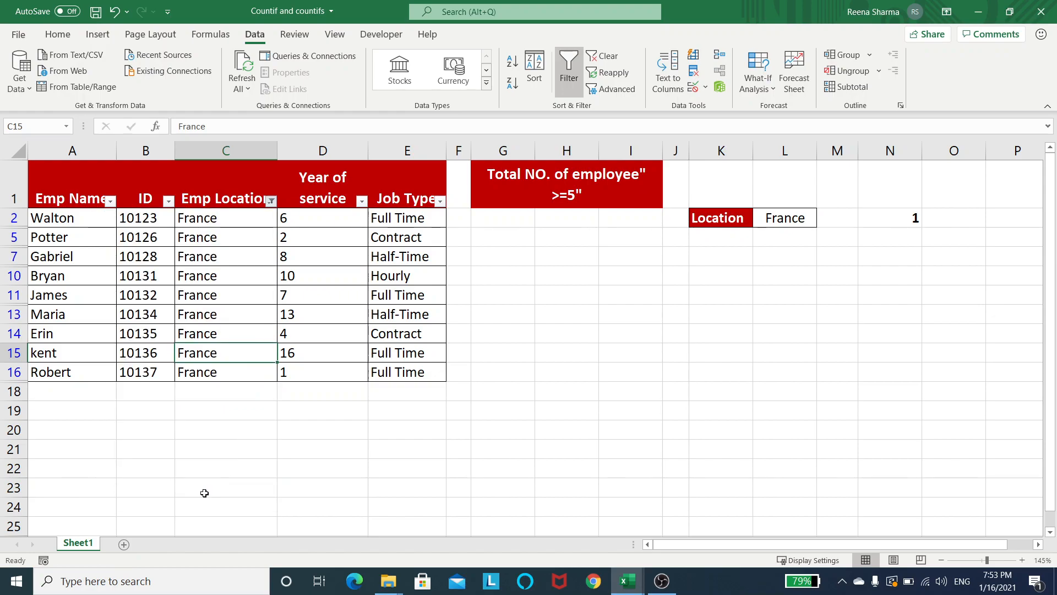
key(ctrl+z)
click(697, 330)
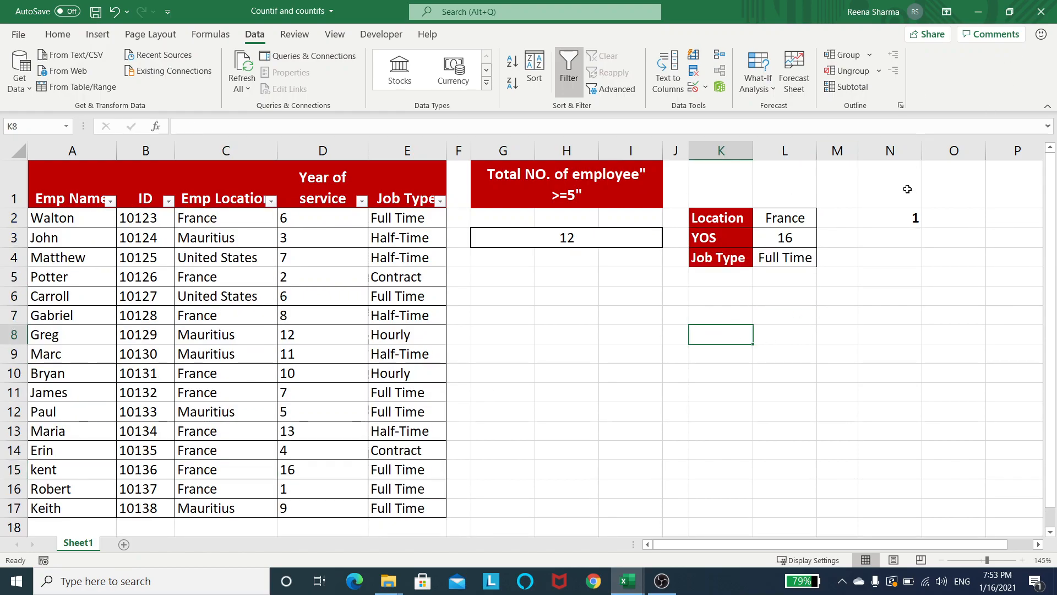
Compare the COUNTIFS formula in N2 with the COUNTIF formula in G3 and check the criteria cell references
click(887, 221)
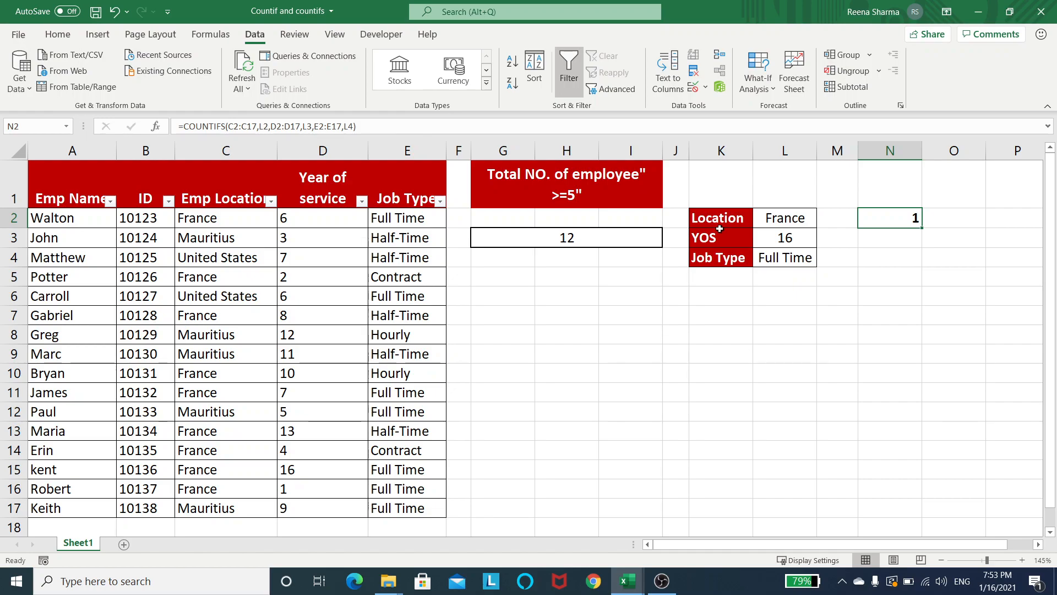
click(560, 238)
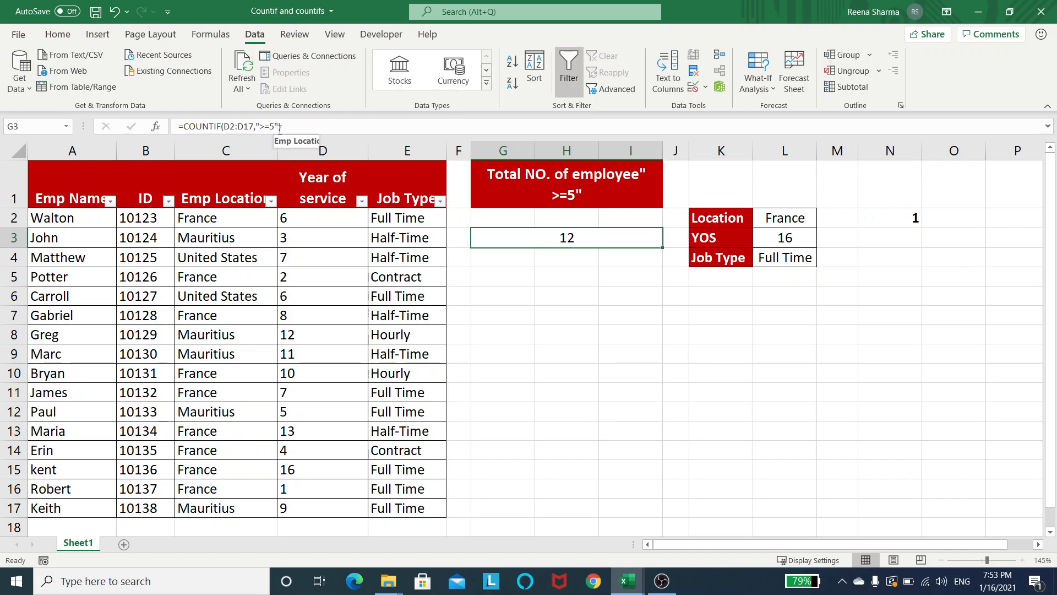
click(897, 218)
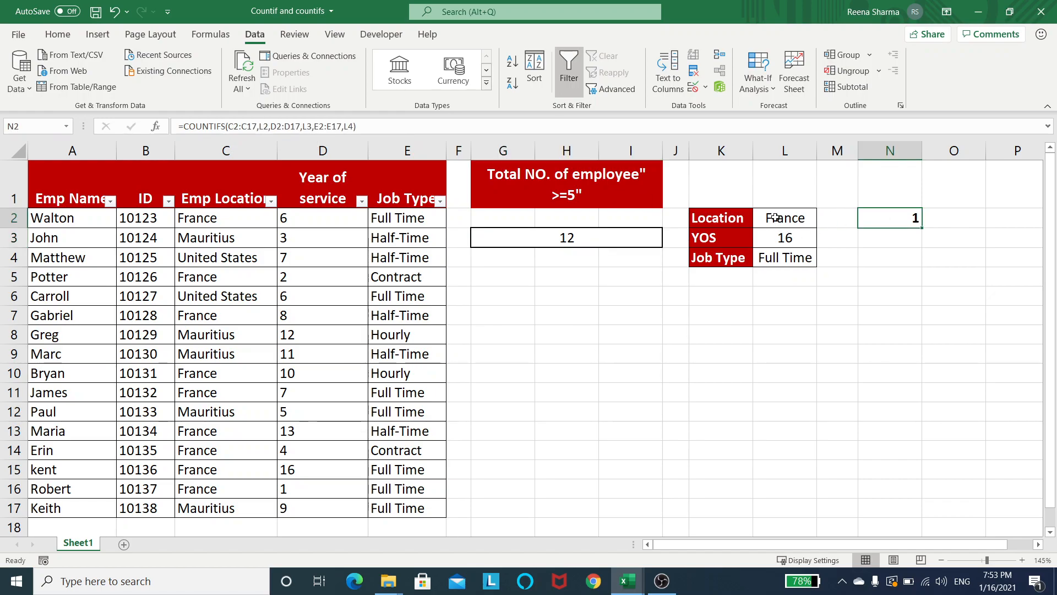
click(774, 218)
click(909, 212)
click(348, 127)
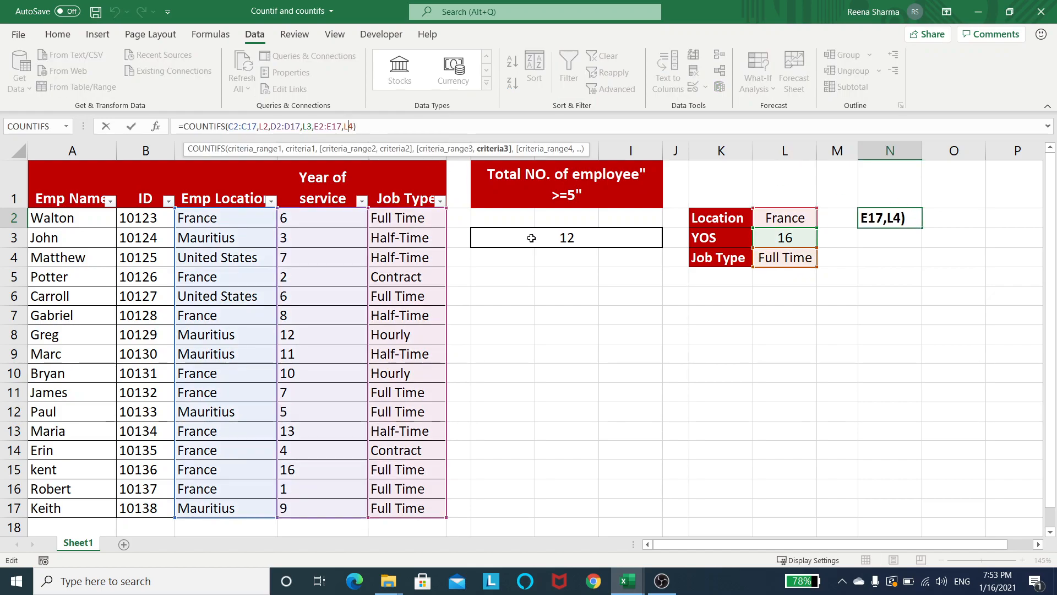
click(708, 406)
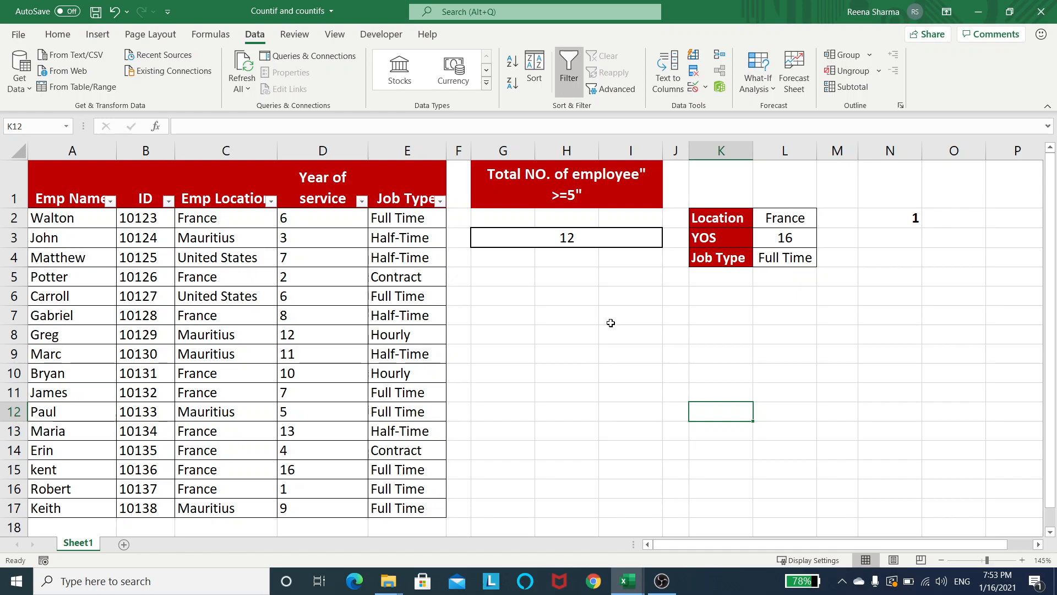
click(731, 332)
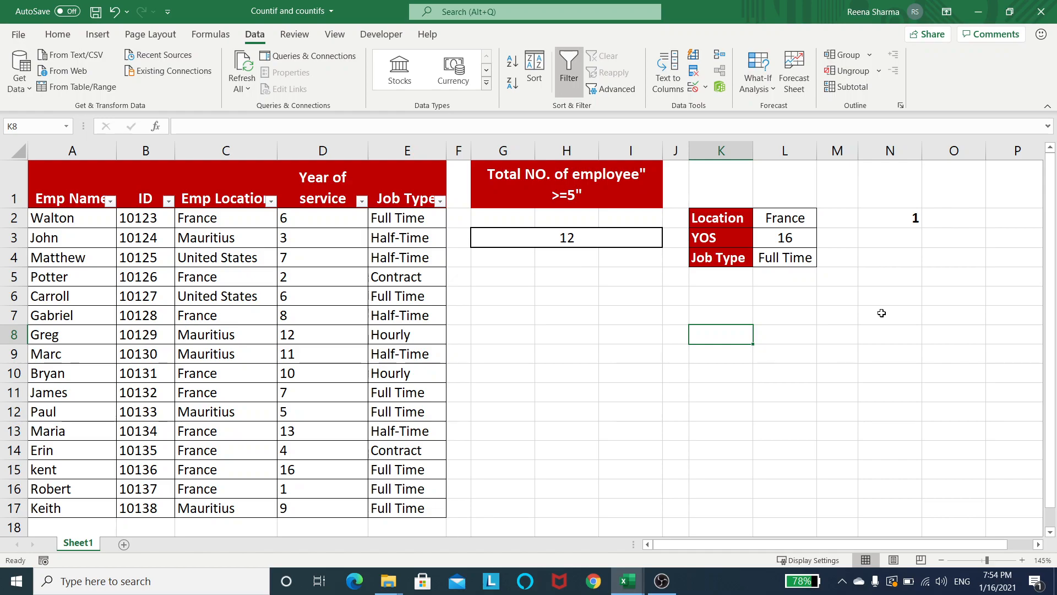
text(=)
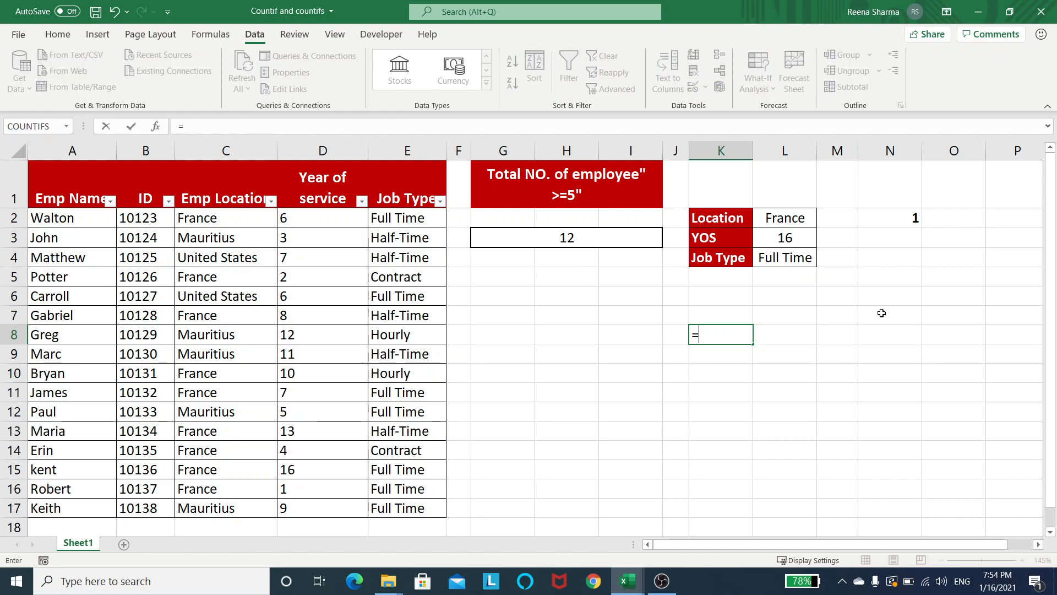
key(Escape)
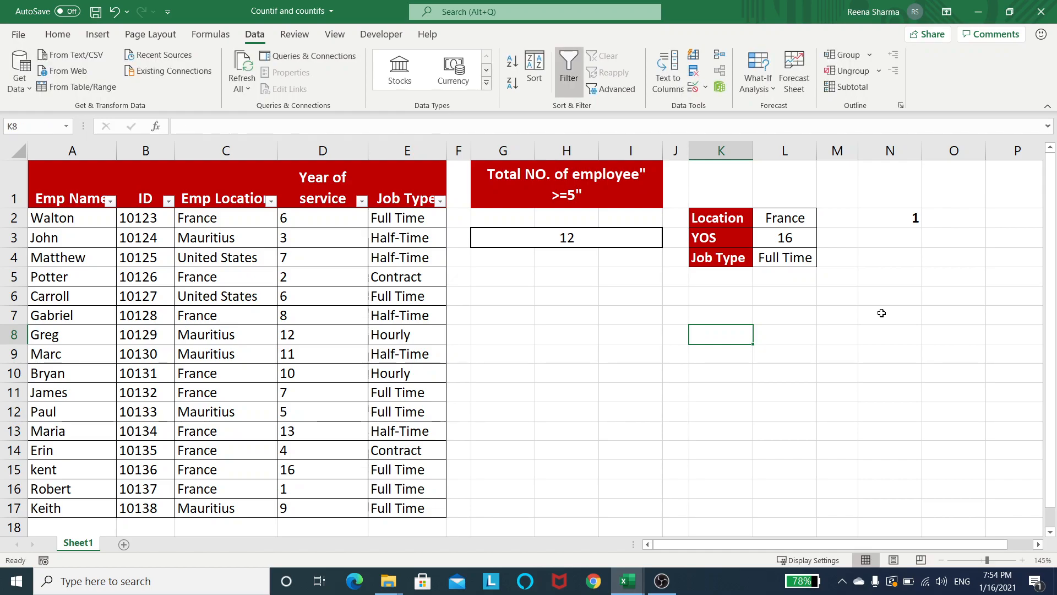
Enter the criteria labels France in cell I7 and Full Time in cell I8
click(630, 313)
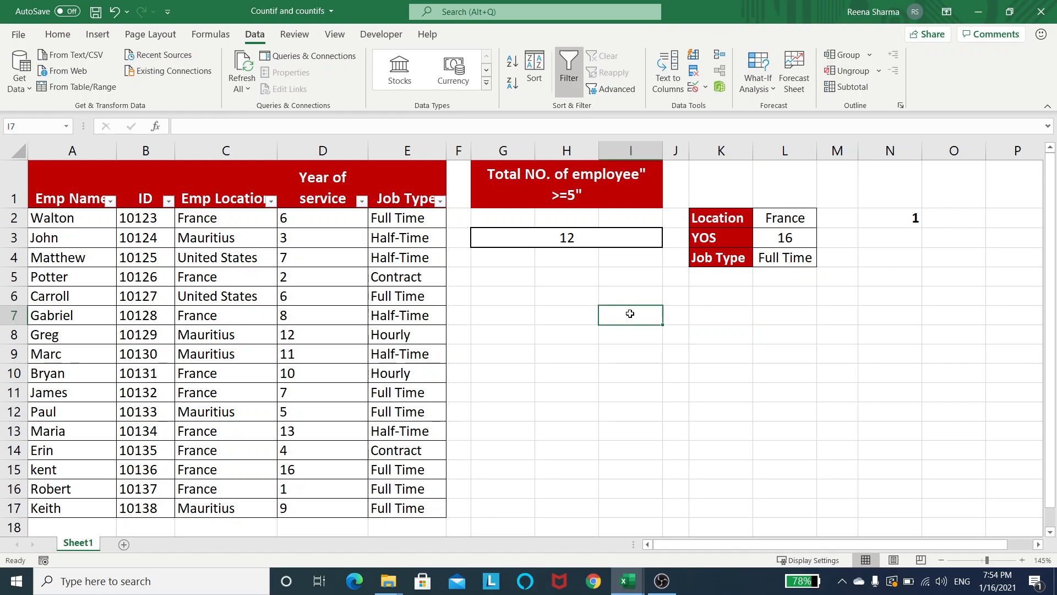
text(France)
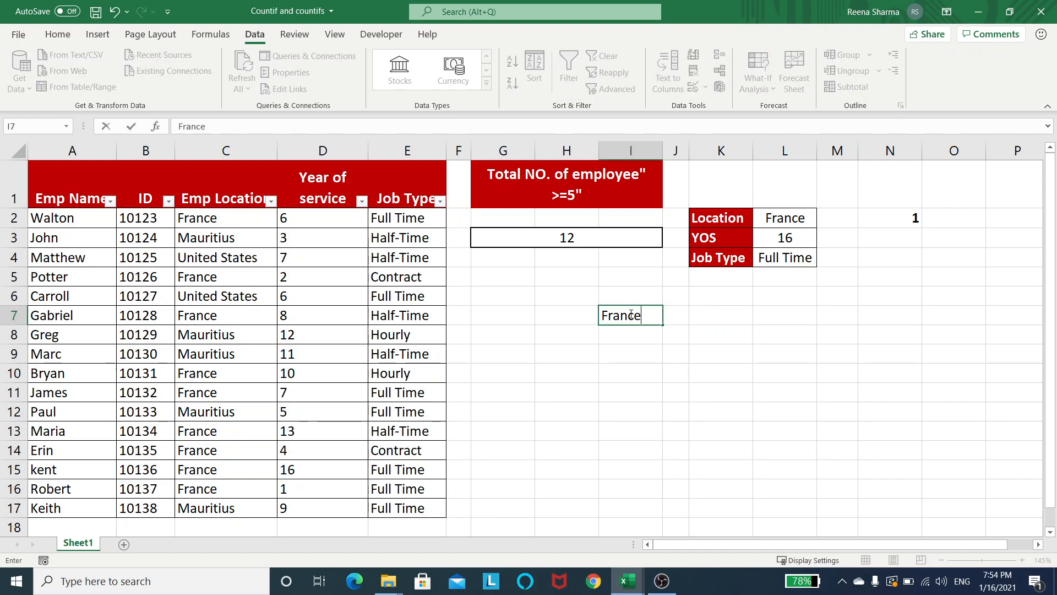
key(Return)
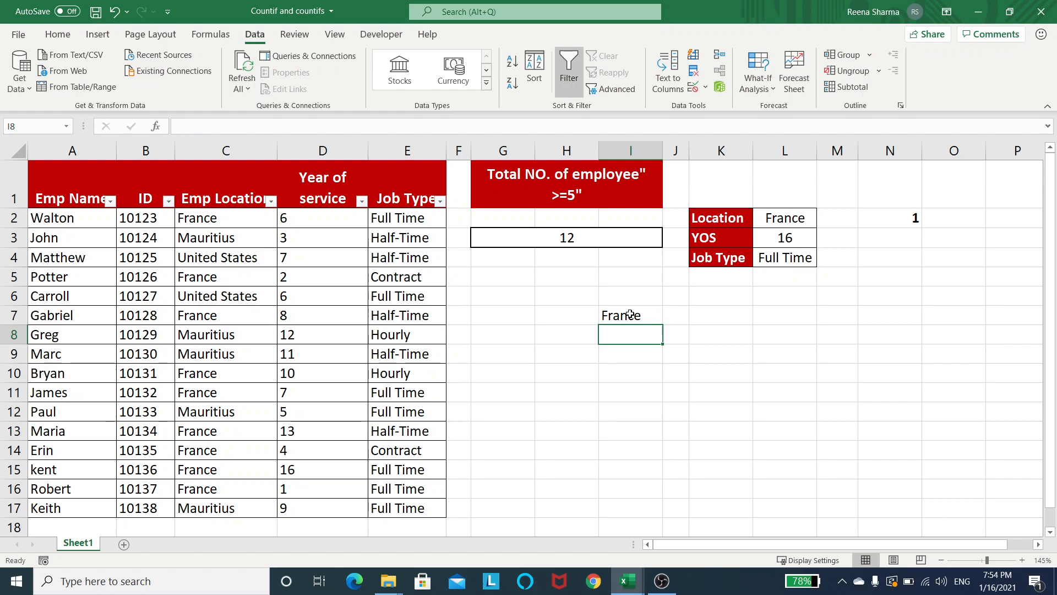
text(Full time)
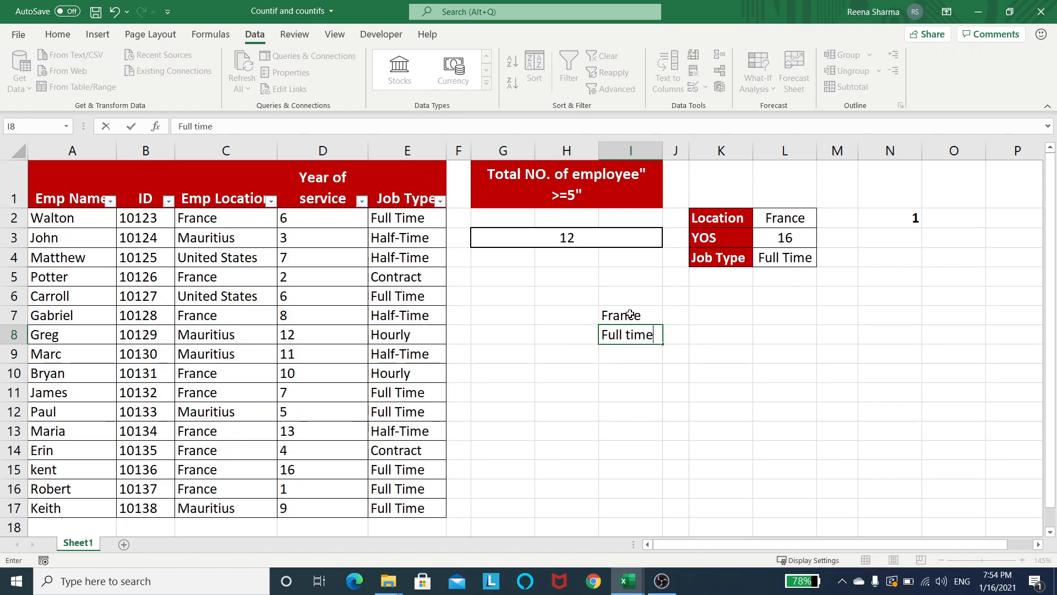
key(BackSpace)
key(BackSpace)
key(BackSpace)
key(BackSpace)
text(Time)
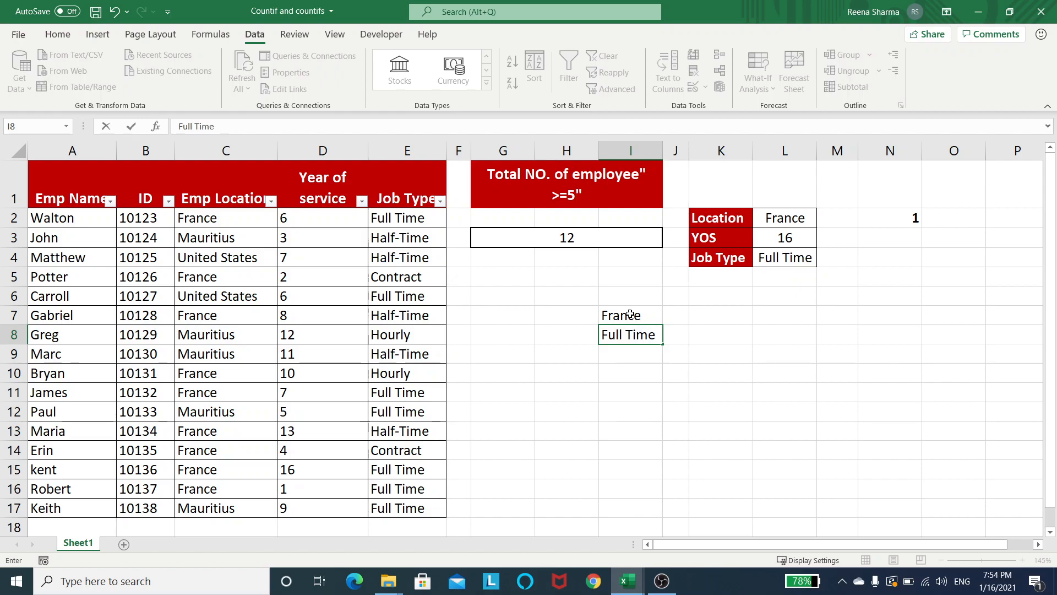
key(Return)
Start a COUNTIFS formula in K7 with the location range C2:C17 and the criterion "France"
click(724, 319)
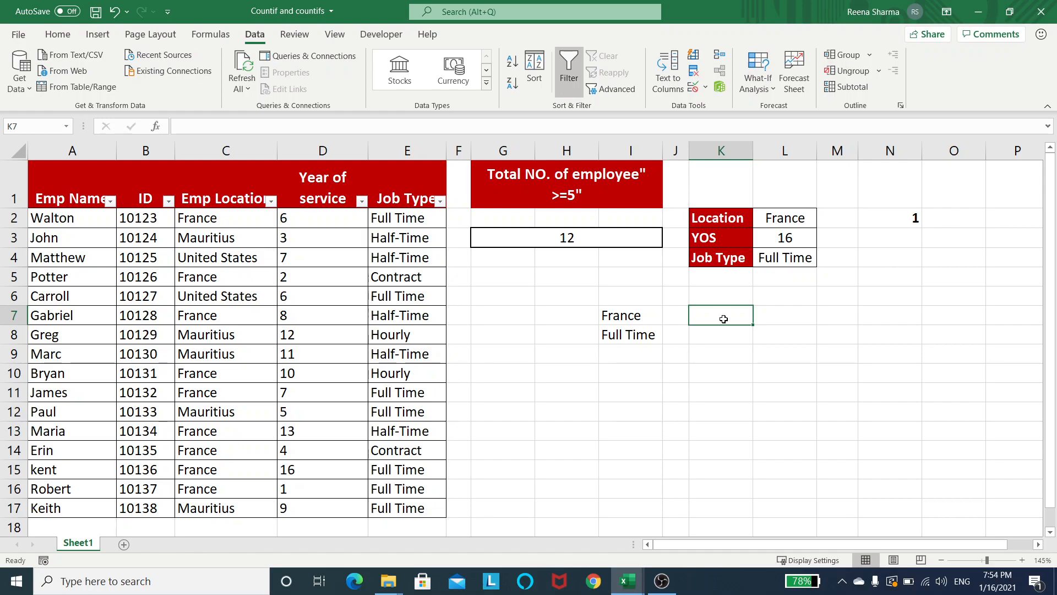
text(=count)
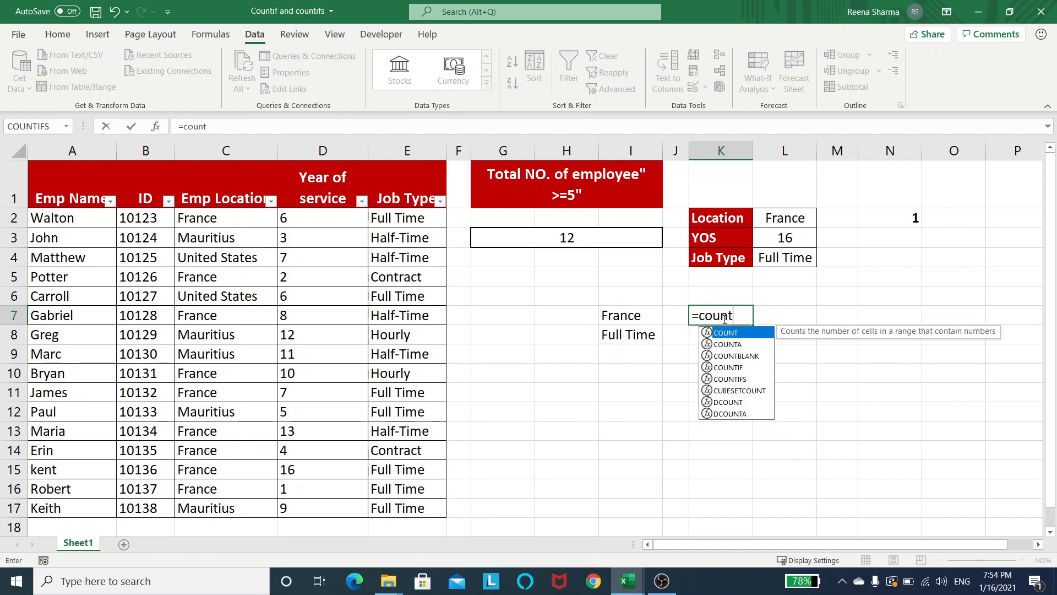
text(if)
key(Down)
key(Tab)
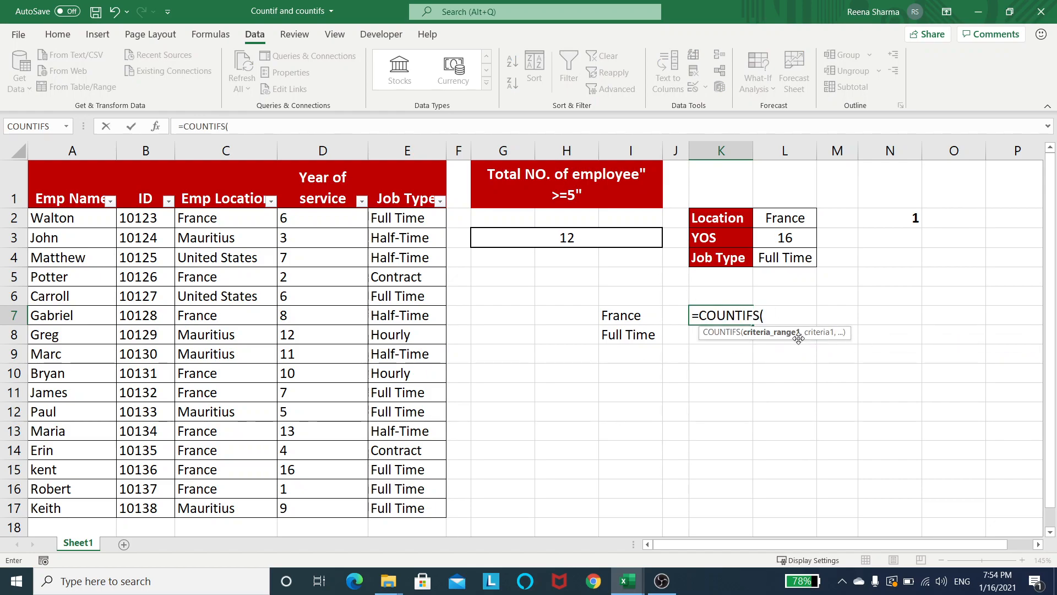
drag(223, 219, 215, 507)
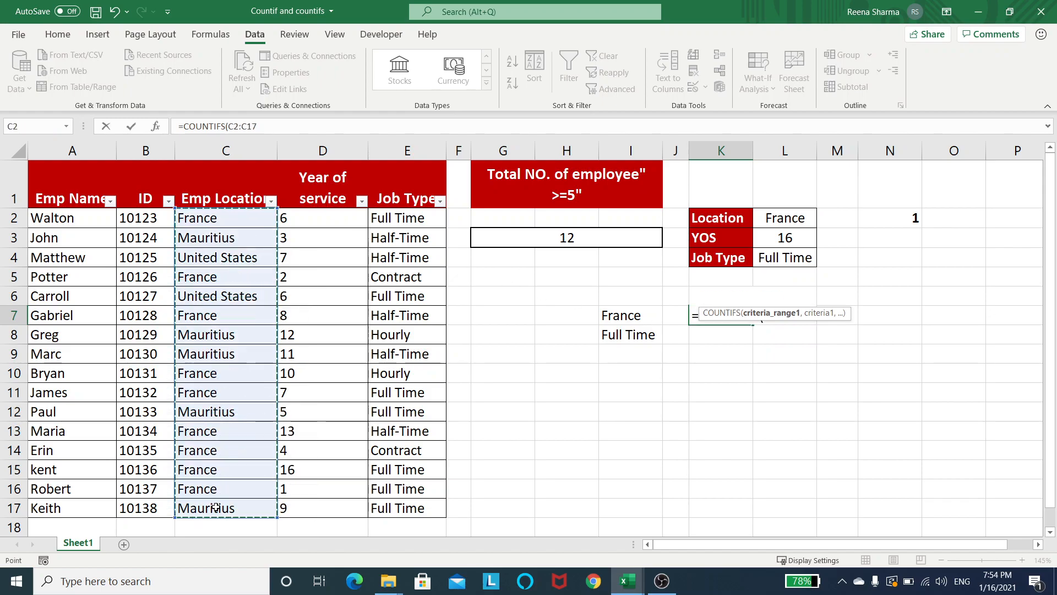
text(,)
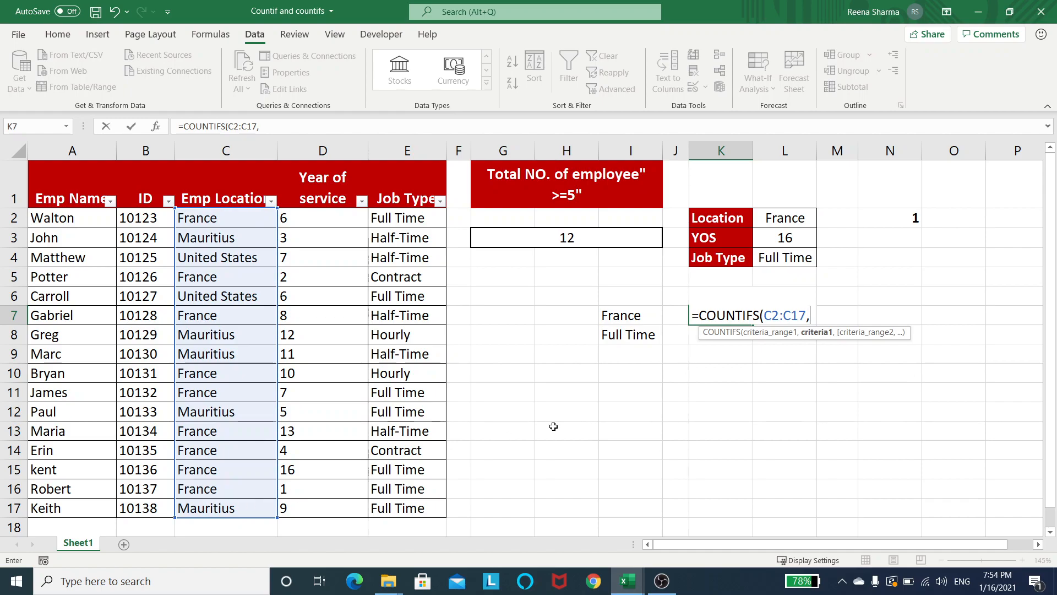
text("France)
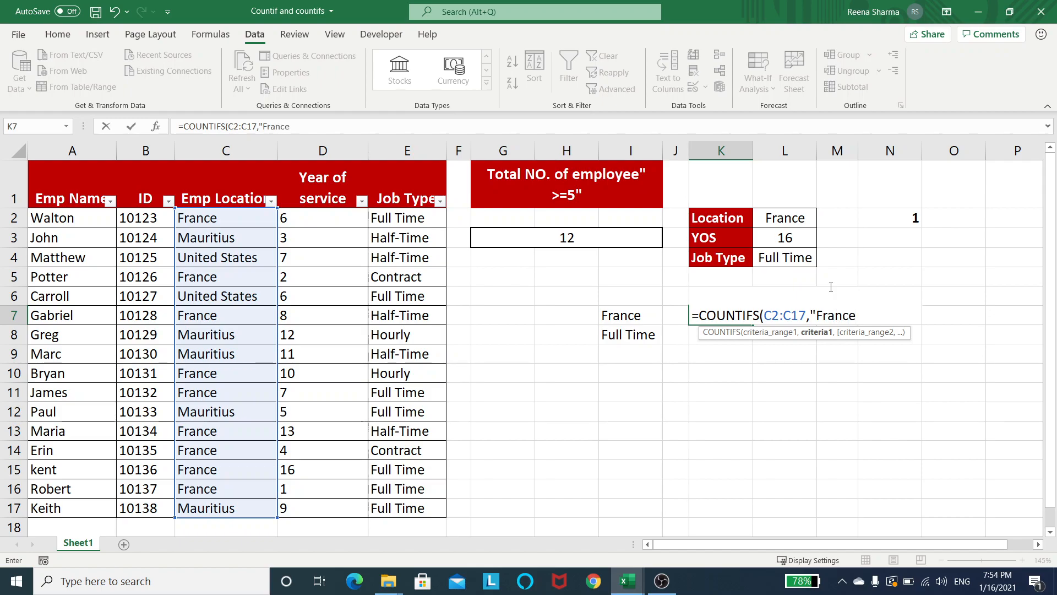
text(",)
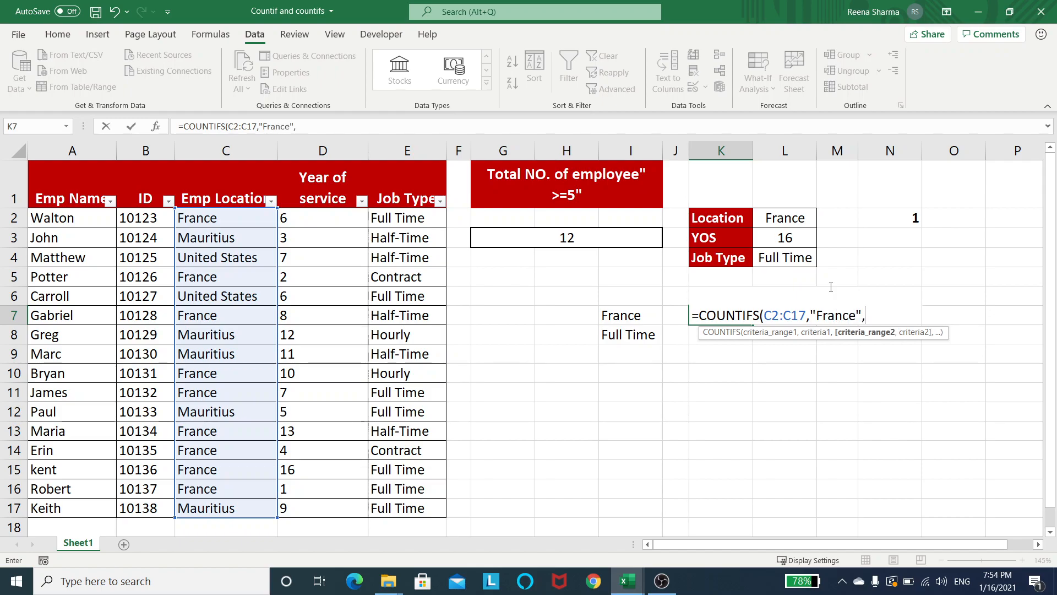
Complete the K7 COUNTIFS formula with the job type range E2:E17 and the criterion "Full Time"
drag(400, 218, 408, 502)
text(,)
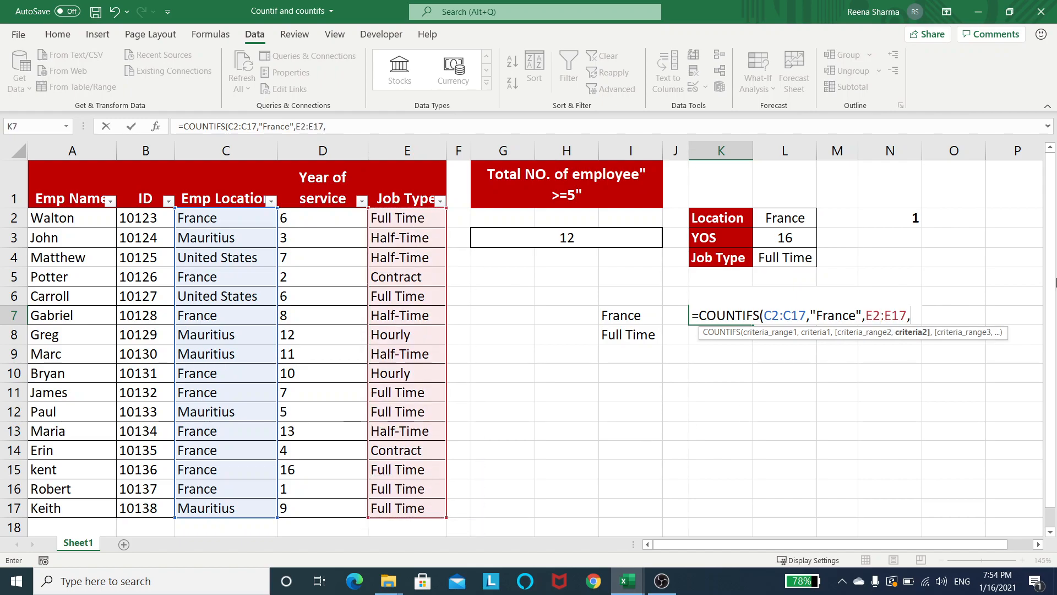
text("Full Tim)
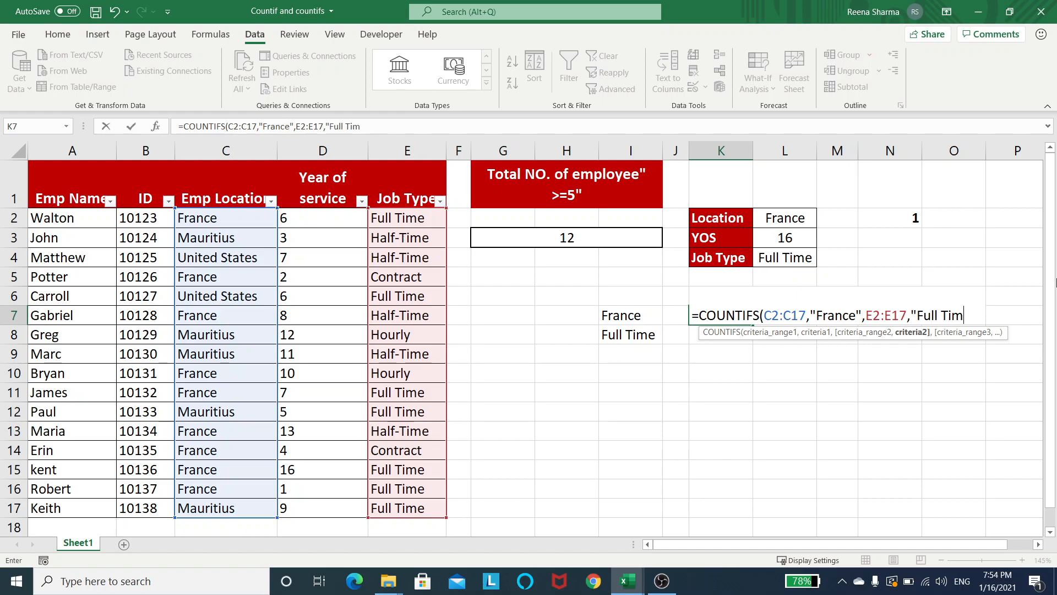
text(e"))
key(Return)
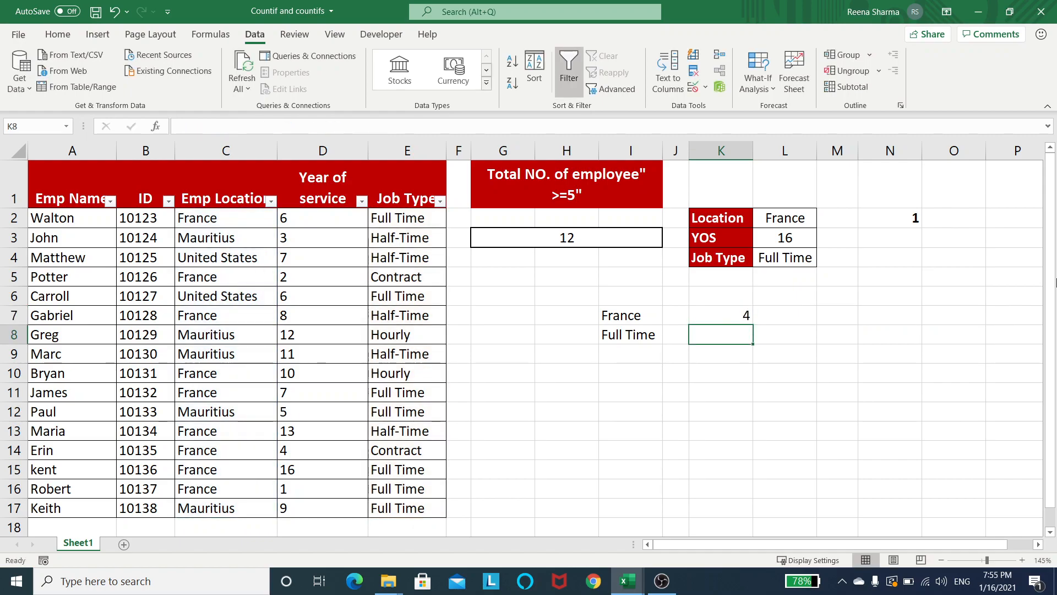
Review the formula in K7 and filter the Emp Location column to show only France
scroll(843, 378, down, 1)
scroll(843, 379, up, 1)
scroll(757, 336, down, 1)
scroll(757, 335, up, 1)
click(720, 317)
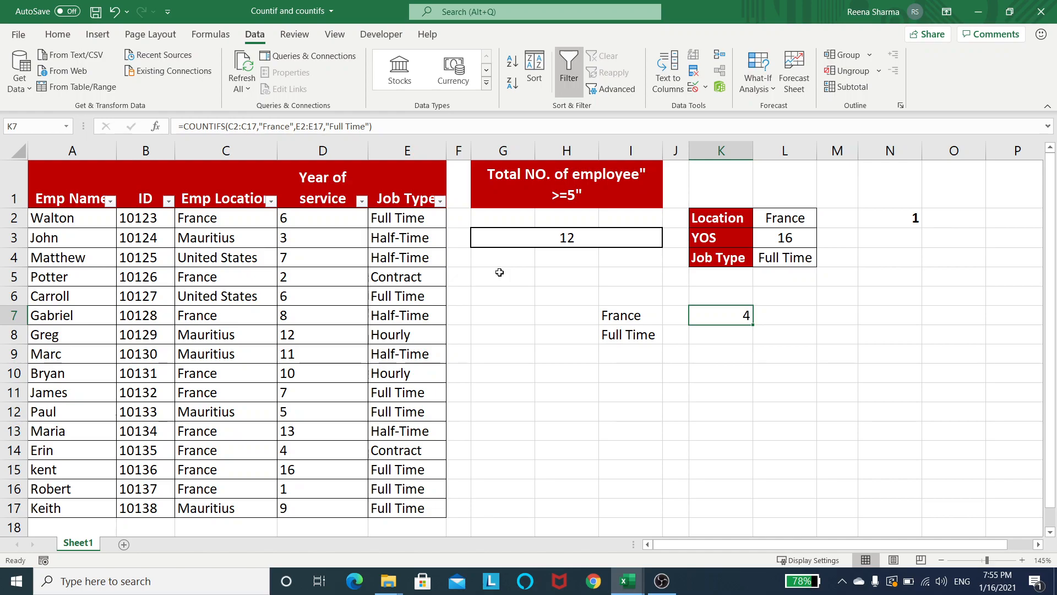
click(270, 201)
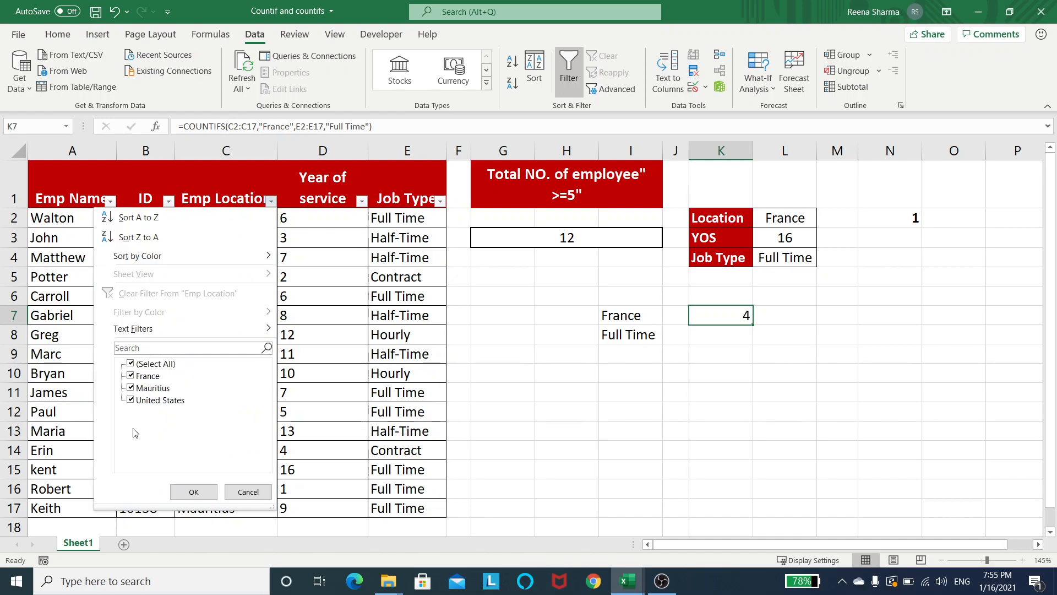
click(160, 364)
click(147, 377)
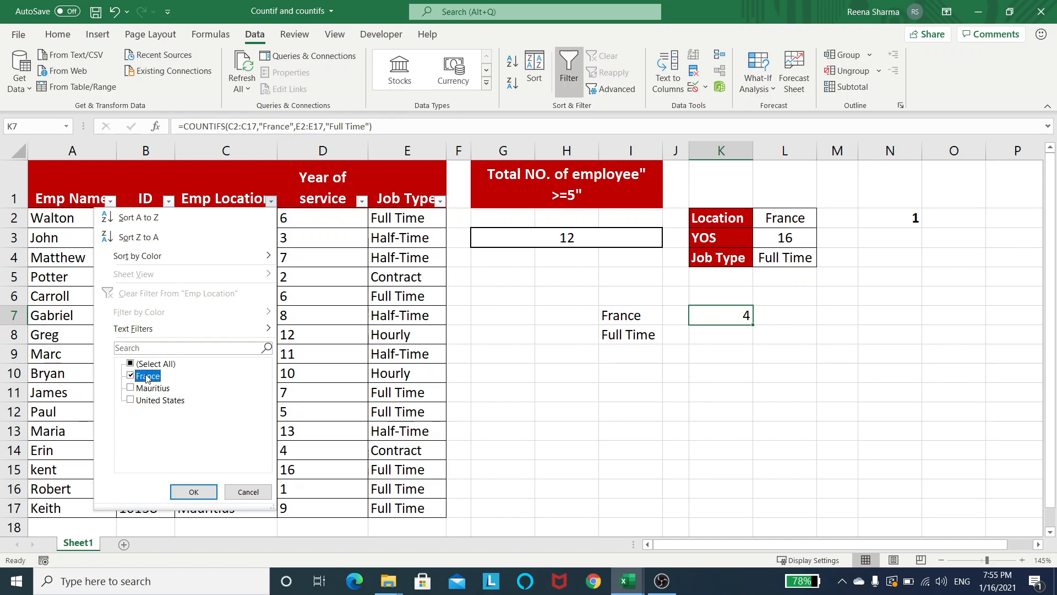
click(193, 492)
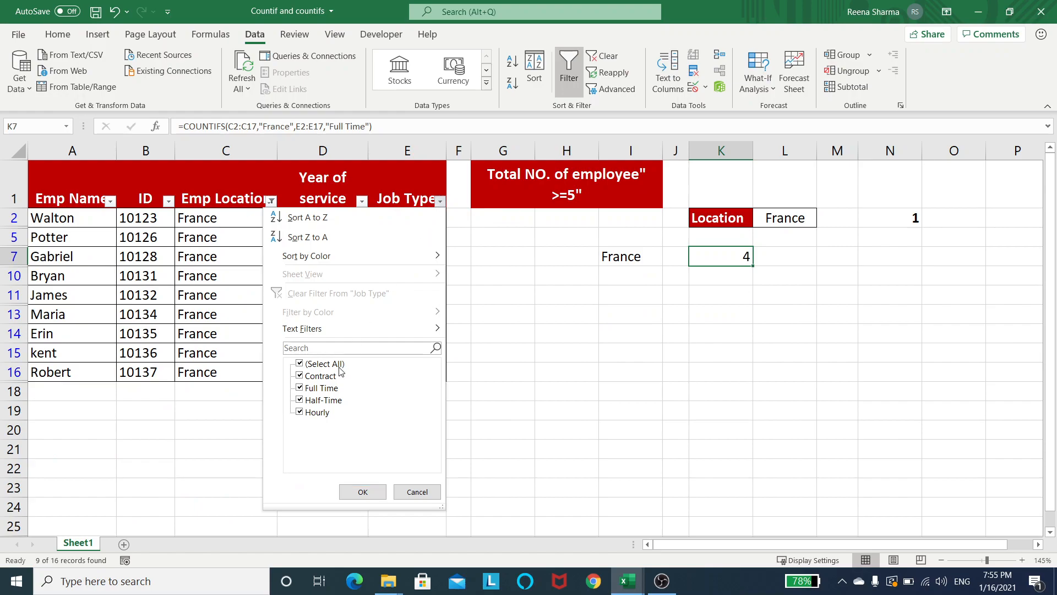
Filter the Job Type column to show only Full Time
click(317, 365)
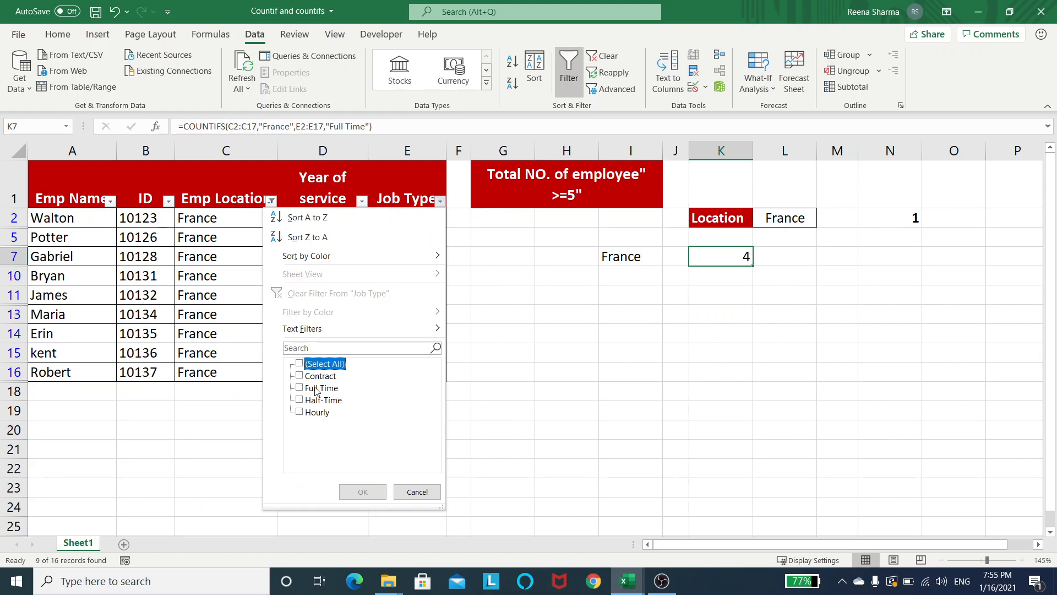
click(307, 389)
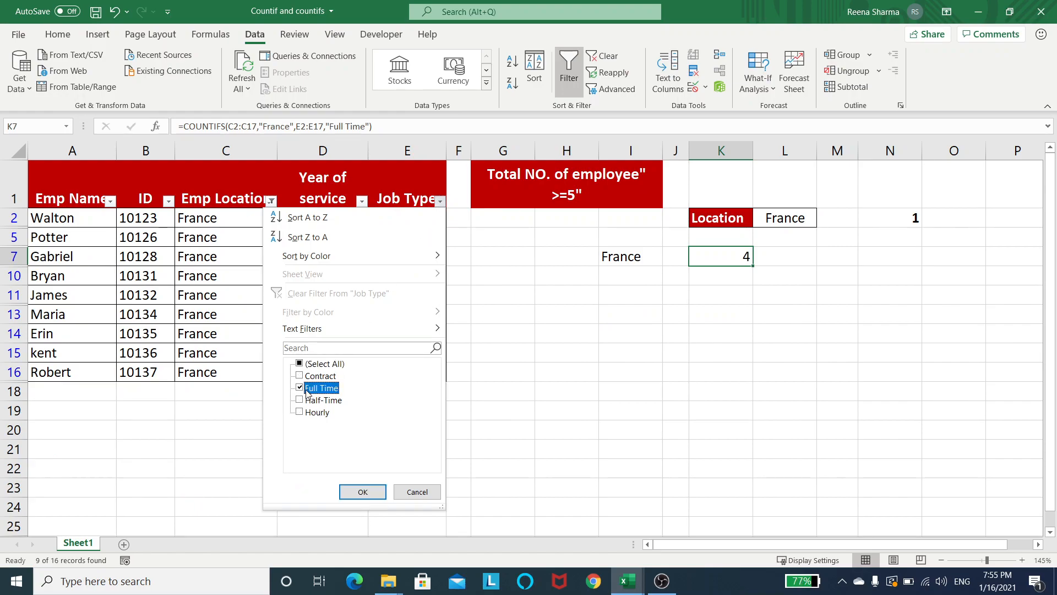
click(366, 492)
click(517, 321)
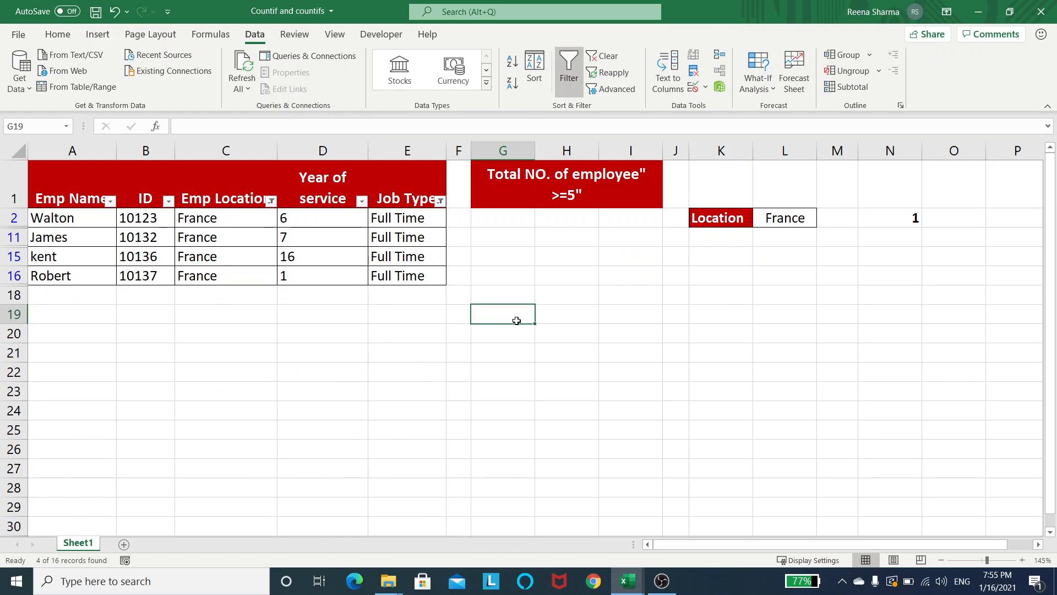
Select the filtered Full Time cells in the Job Type column to check their count
click(397, 201)
key(Down)
key(shift+Down)
key(shift+Down)
key(shift+Down)
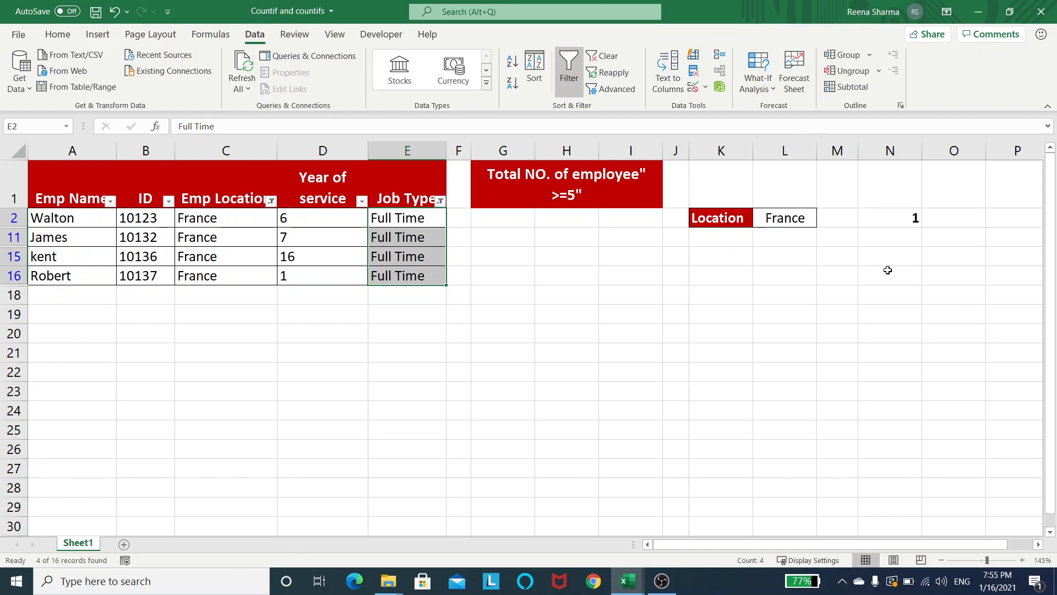
Open the filter options of the Job Type column
click(440, 201)
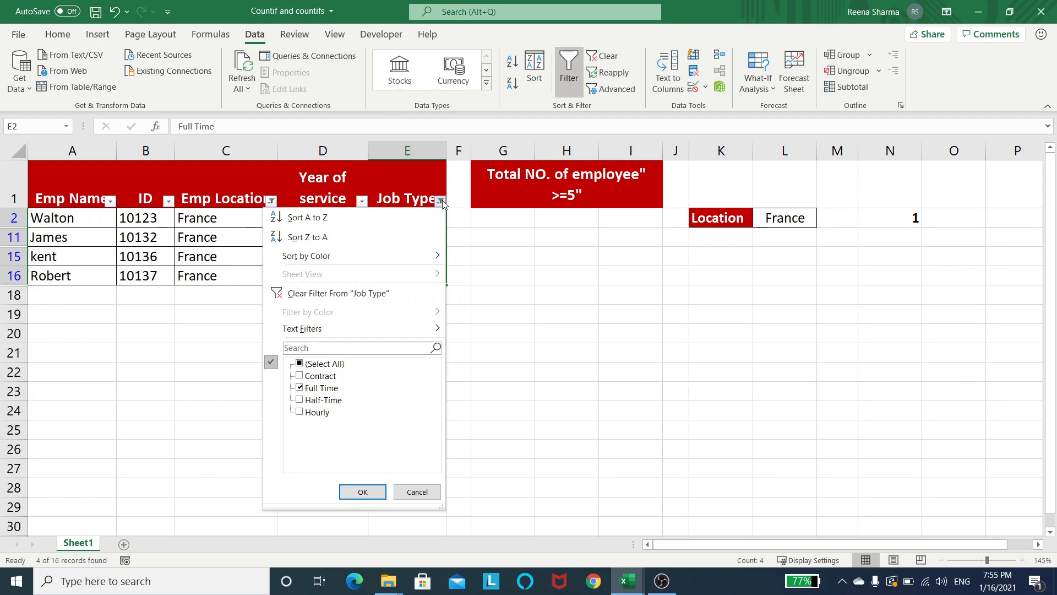